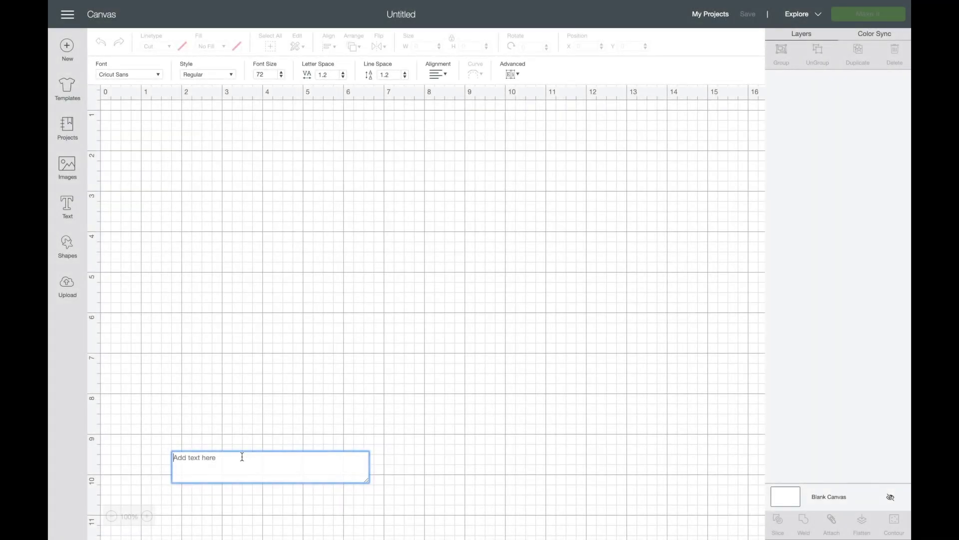
# - Type 'Amanda' in 72-pt Cricut Sans and position it near the top of the canvas
pyautogui.write('Amanda')
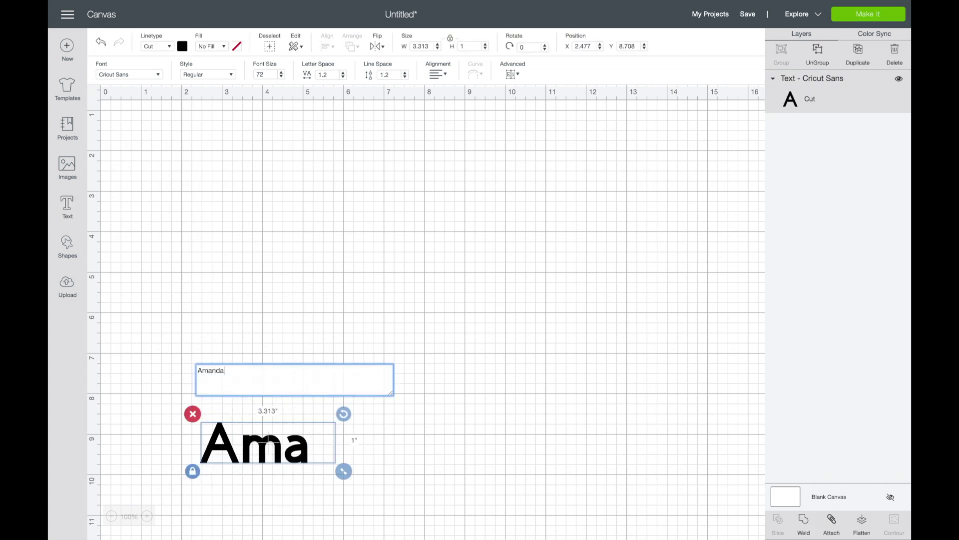
pyautogui.moveTo(278, 462); pyautogui.dragTo(297, 178)
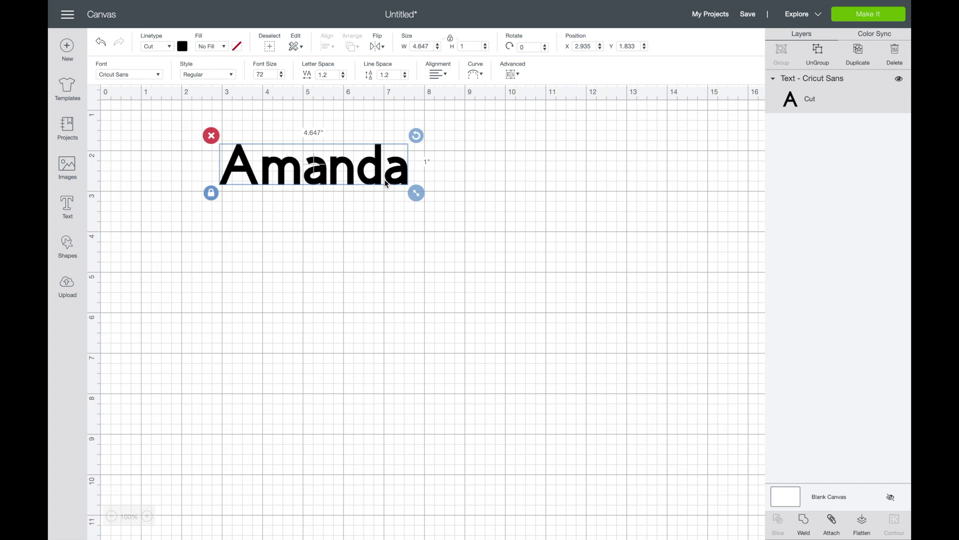
pyautogui.moveTo(382, 168)
pyautogui.mouseDown()
pyautogui.moveTo(482, 200)
pyautogui.moveTo(393, 144)
pyautogui.moveTo(425, 250)
pyautogui.moveTo(389, 198)
pyautogui.moveTo(393, 180)
pyautogui.moveTo(352, 160)
pyautogui.moveTo(390, 168)
pyautogui.mouseUp()
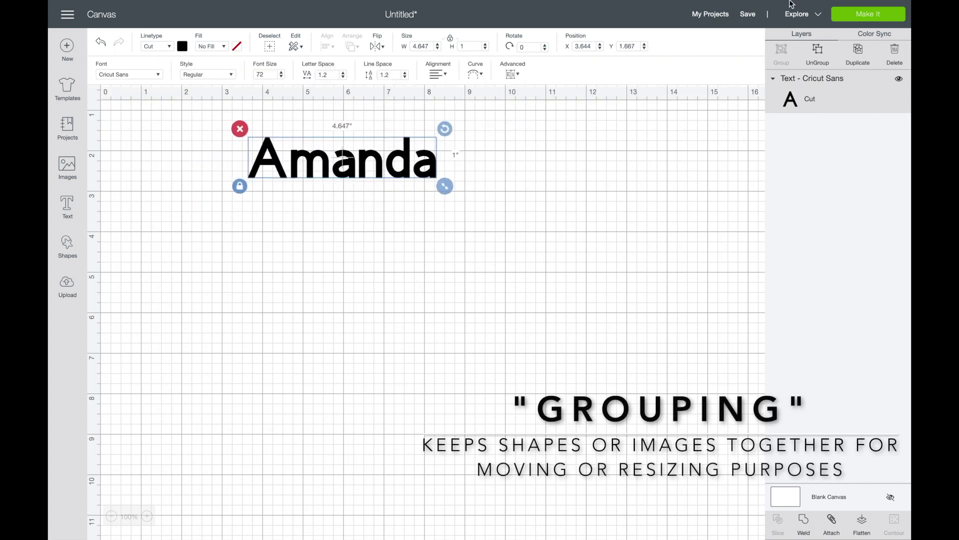
# - Ungroup Amanda into letters, scatter the m, a, n, d, a apart, and enlarge the A
pyautogui.click(820, 62)
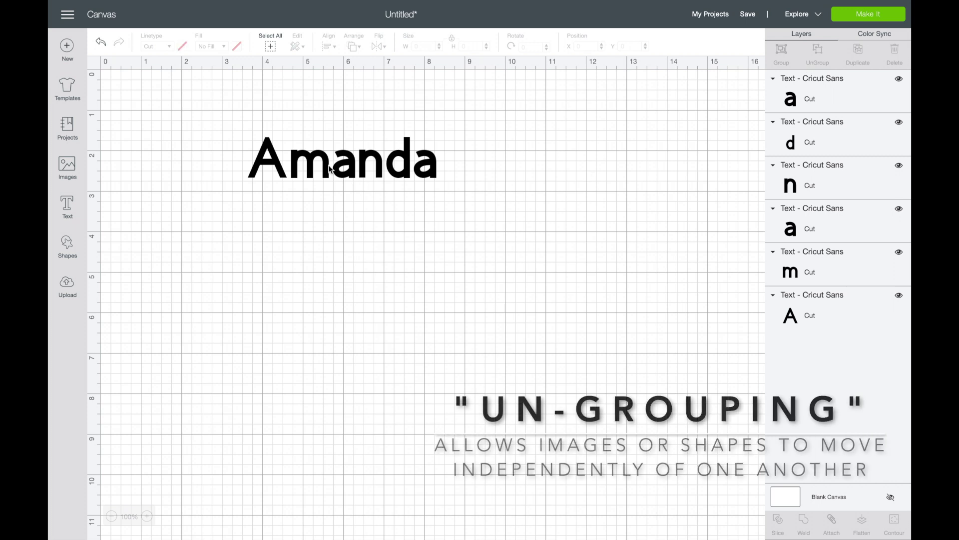
pyautogui.click(329, 168)
pyautogui.moveTo(317, 162); pyautogui.dragTo(310, 240)
pyautogui.moveTo(355, 165); pyautogui.dragTo(363, 131)
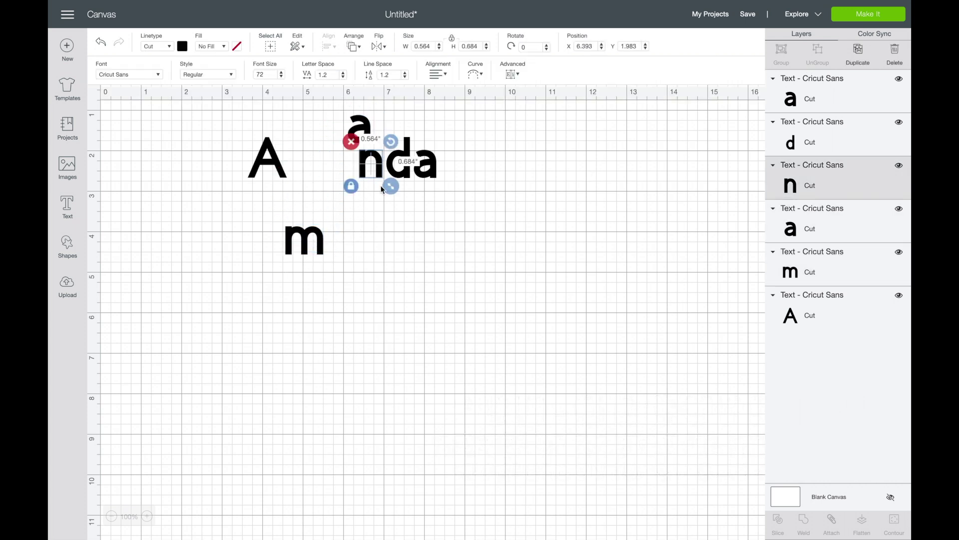
pyautogui.moveTo(378, 171); pyautogui.dragTo(398, 226)
pyautogui.moveTo(407, 163); pyautogui.dragTo(458, 245)
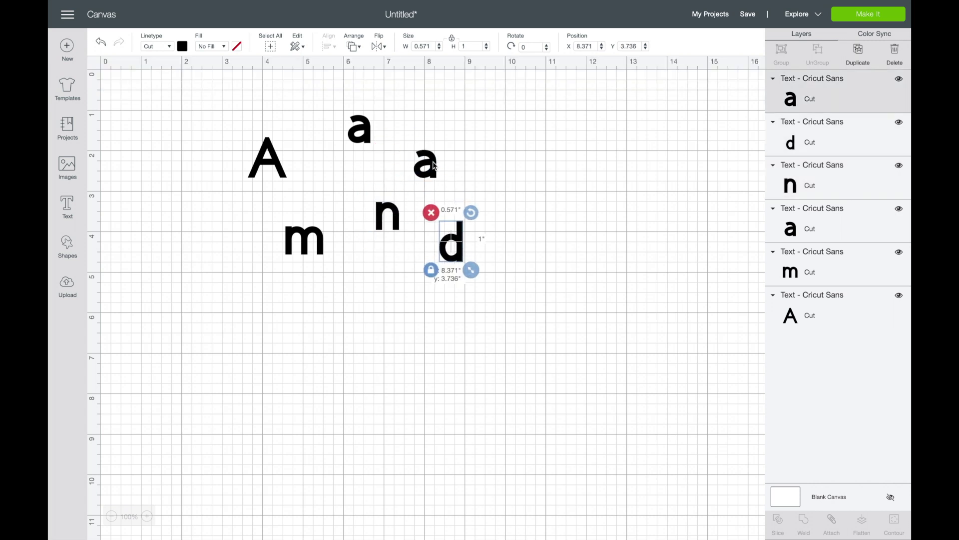
pyautogui.moveTo(434, 165); pyautogui.dragTo(554, 203)
pyautogui.moveTo(268, 161); pyautogui.dragTo(298, 209)
# - Line the a, n, d and final a up beside the m in a staggered, overlapping row
pyautogui.click(350, 143)
pyautogui.moveTo(349, 144); pyautogui.dragTo(320, 220)
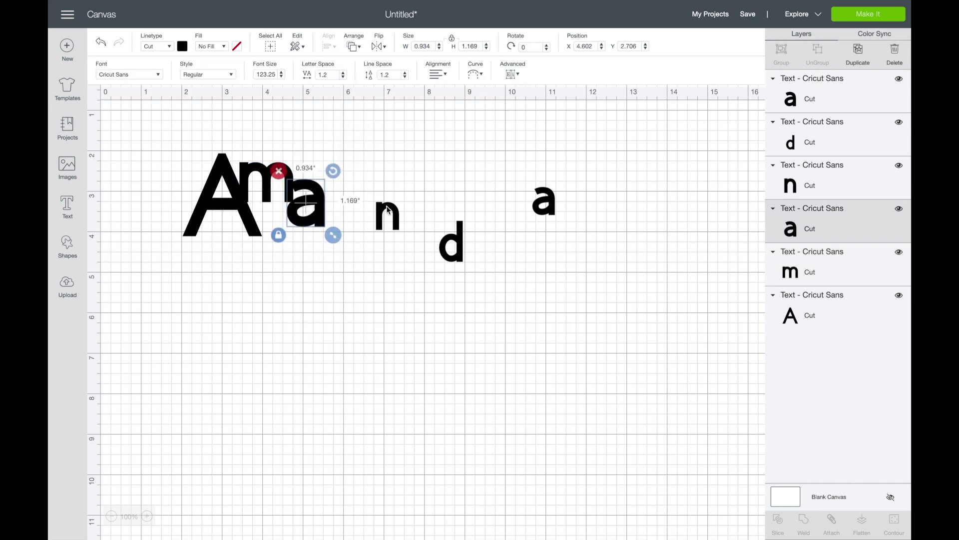
pyautogui.moveTo(388, 212); pyautogui.dragTo(340, 196)
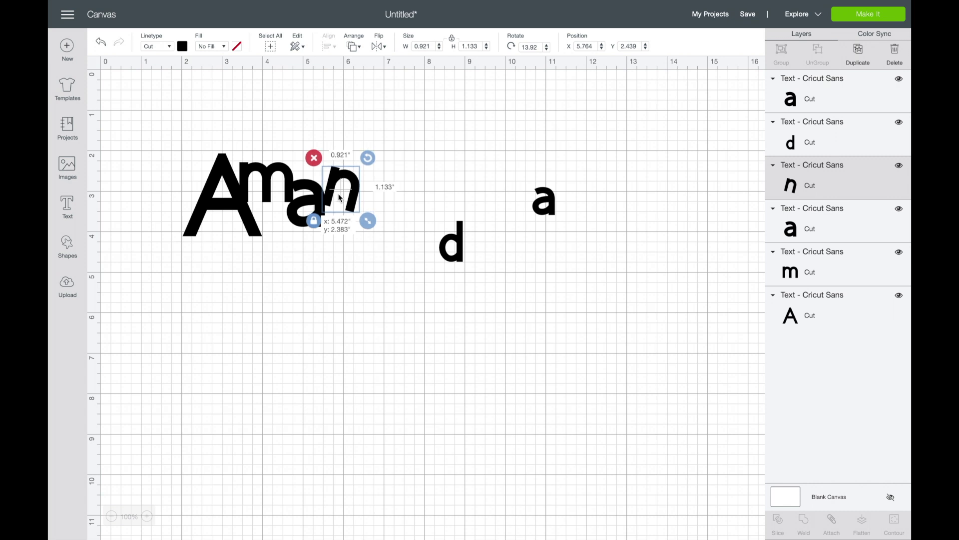
pyautogui.moveTo(448, 253); pyautogui.dragTo(391, 216)
pyautogui.moveTo(540, 209); pyautogui.dragTo(437, 236)
pyautogui.click(470, 223)
pyautogui.moveTo(414, 202); pyautogui.dragTo(418, 206)
pyautogui.click(452, 191)
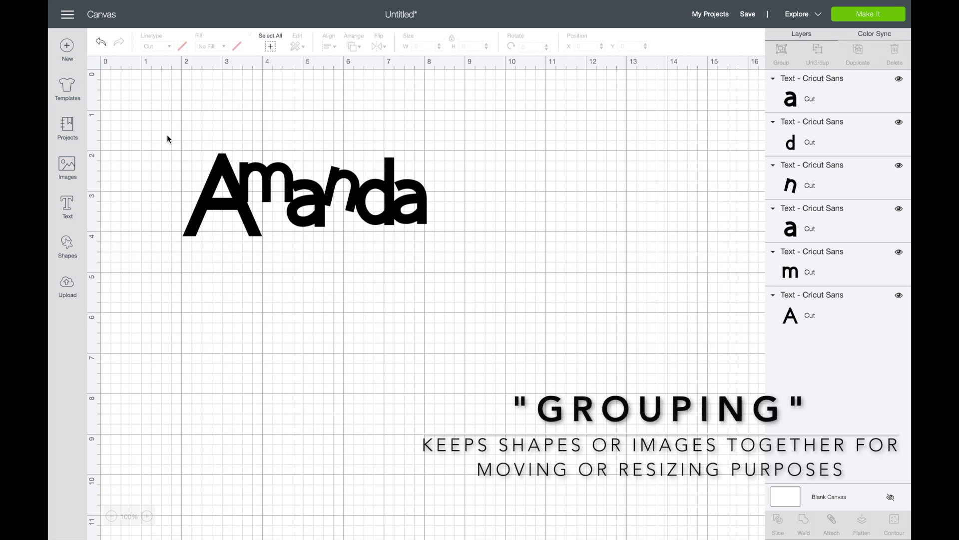
pyautogui.moveTo(167, 135); pyautogui.dragTo(445, 255)
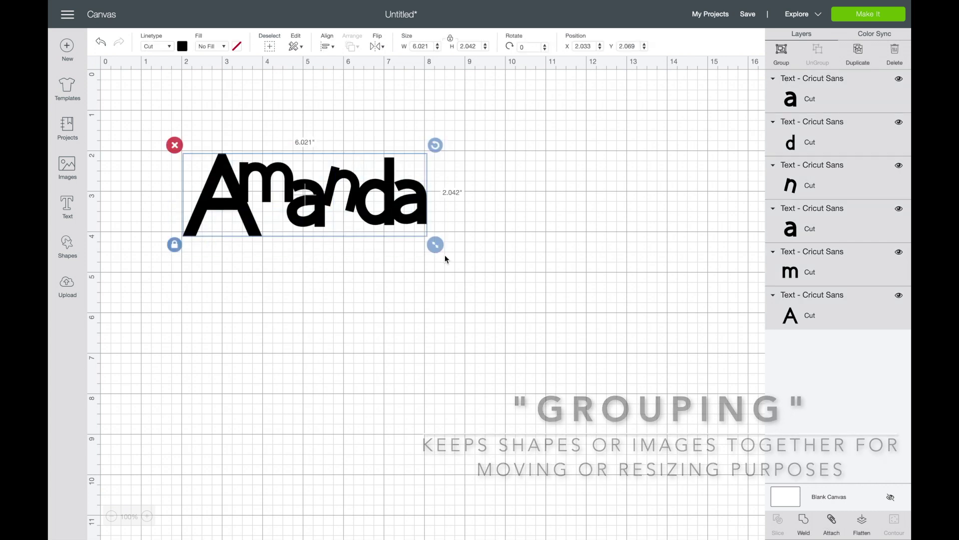
# - Group the six letters, duplicate the group, and place the copy below the original
pyautogui.click(782, 55)
pyautogui.moveTo(404, 203); pyautogui.dragTo(410, 175)
pyautogui.hotkey('ctrl', 'd')
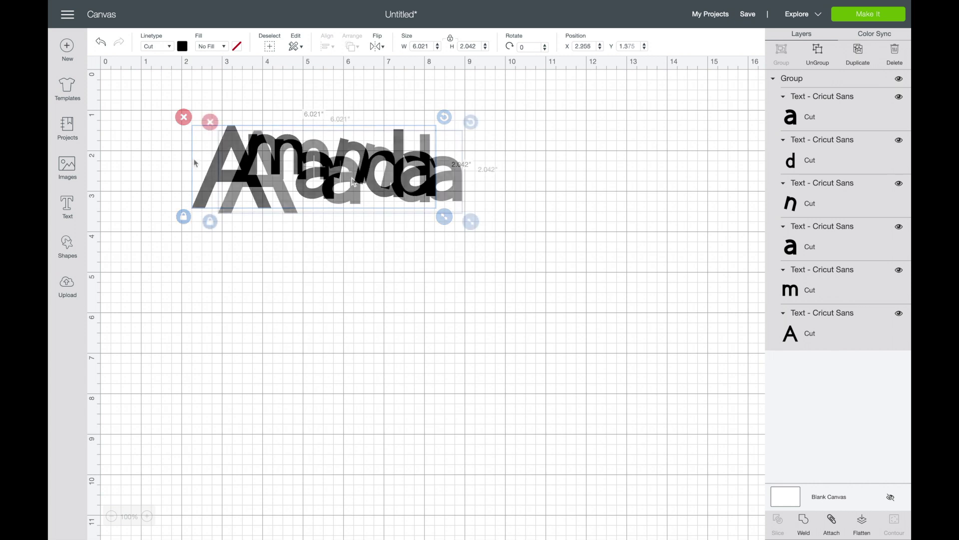
pyautogui.moveTo(373, 208); pyautogui.dragTo(369, 296)
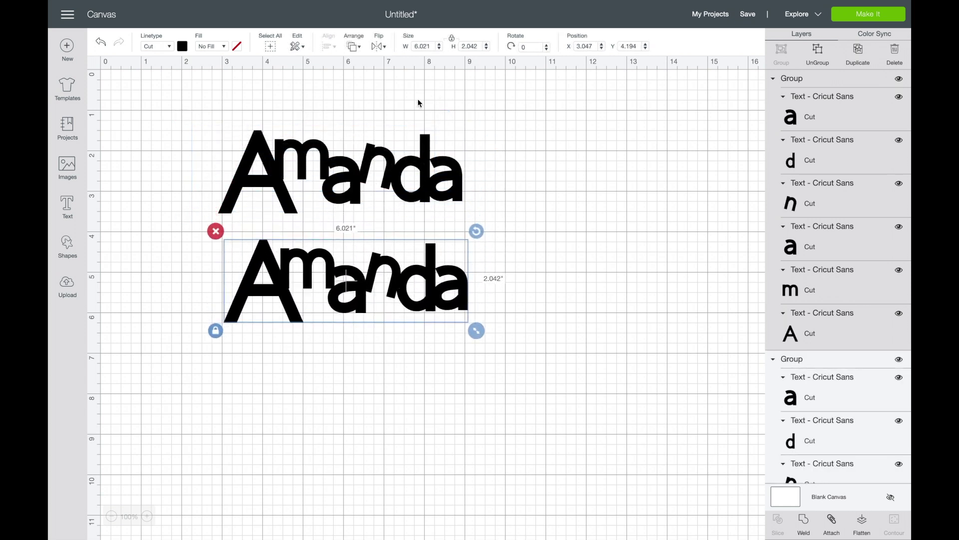
# - Color both the upper and lower Amanda groups purple
pyautogui.click(269, 165)
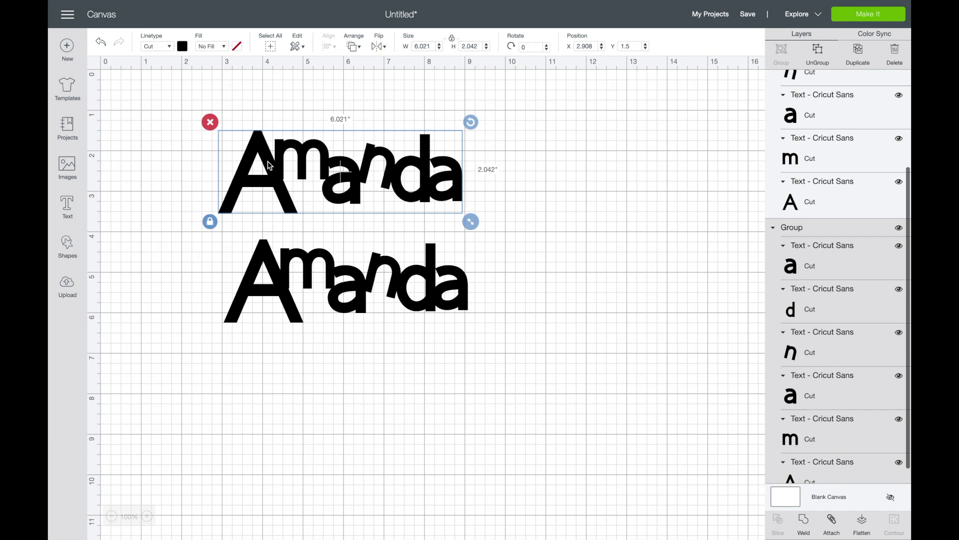
pyautogui.click(183, 46)
pyautogui.click(209, 114)
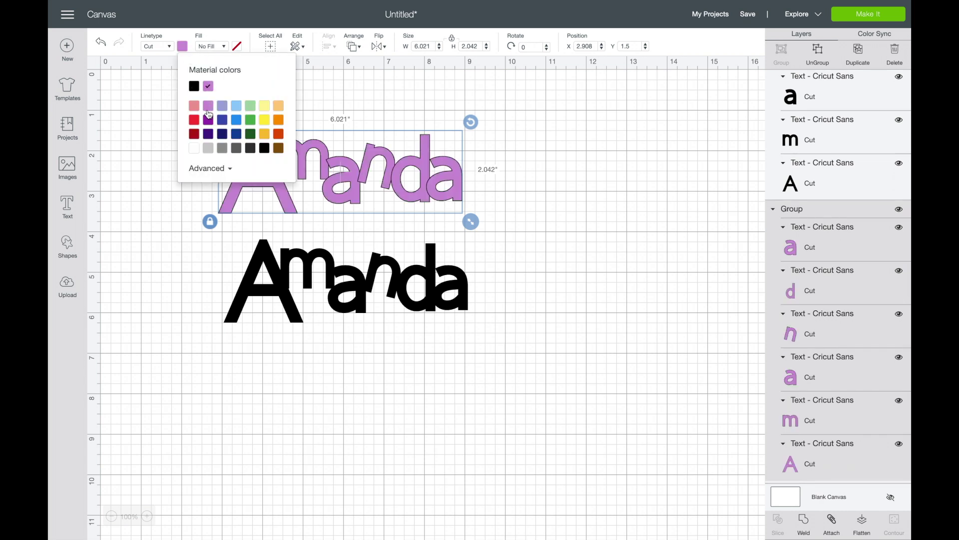
pyautogui.click(477, 221)
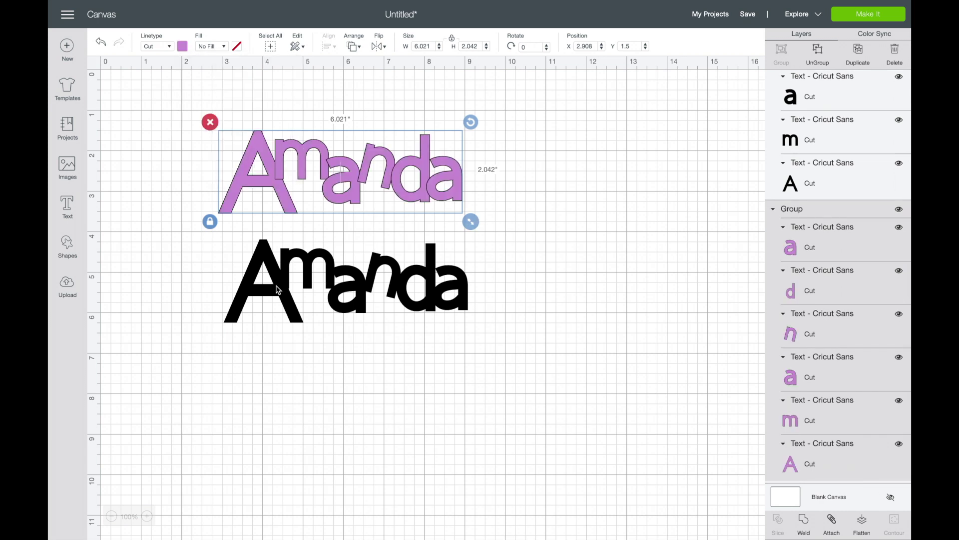
pyautogui.click(346, 285)
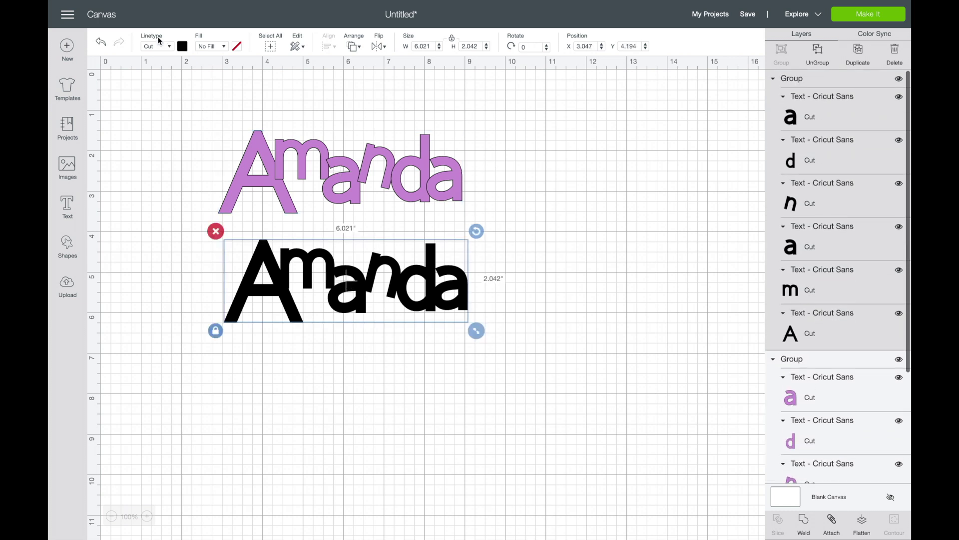
pyautogui.click(183, 47)
pyautogui.click(209, 87)
pyautogui.click(552, 262)
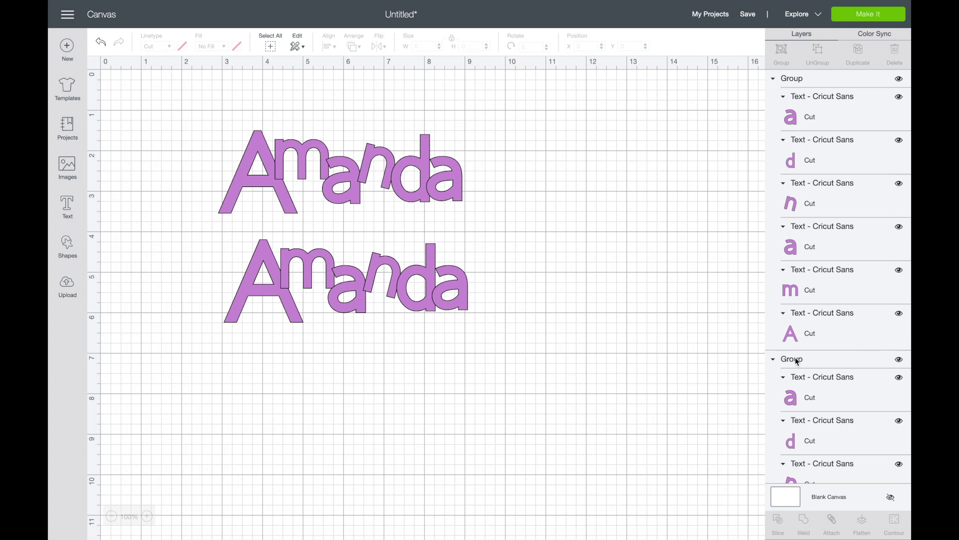
# - Weld the lower purple Amanda into one shape, nudge it, and send it to Make It
pyautogui.click(464, 299)
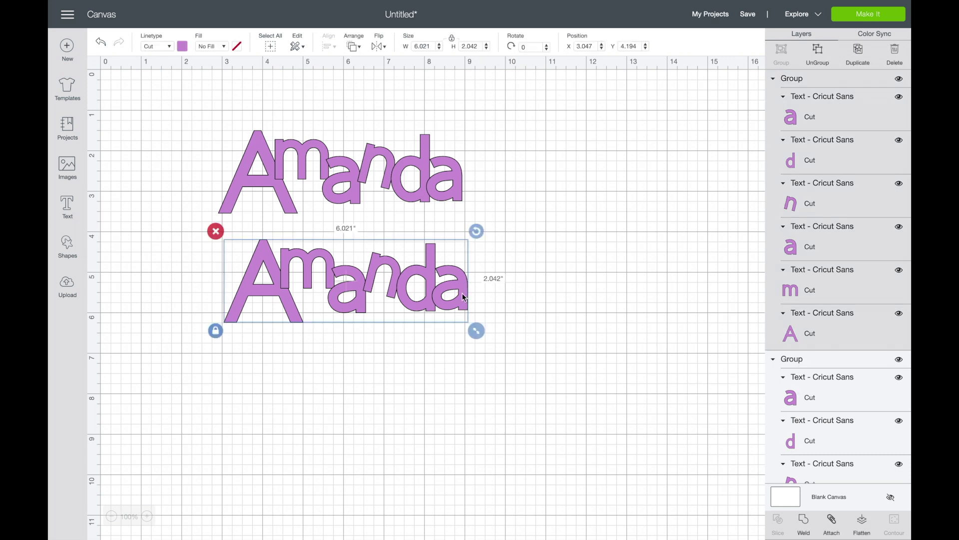
pyautogui.click(806, 521)
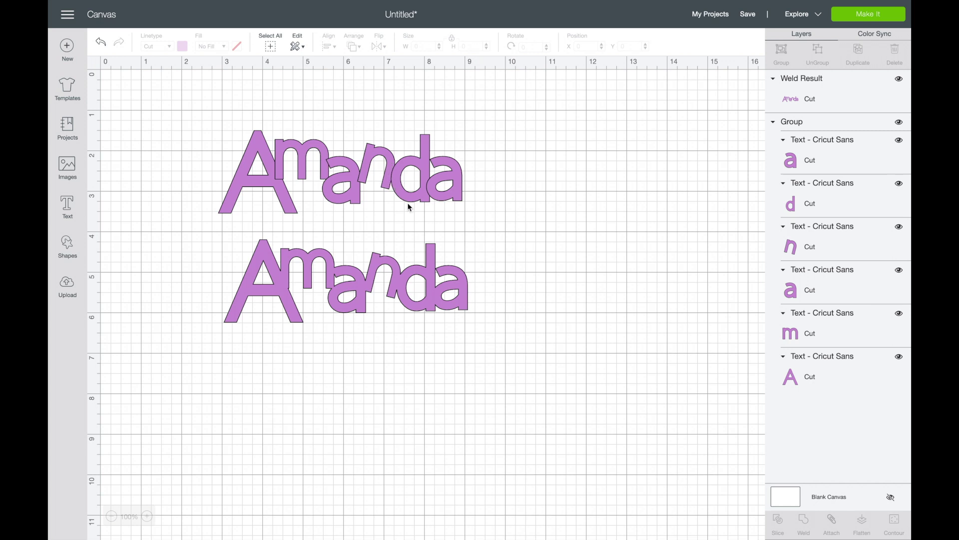
pyautogui.moveTo(426, 279)
pyautogui.mouseDown()
pyautogui.moveTo(409, 279)
pyautogui.moveTo(450, 300)
pyautogui.moveTo(422, 288)
pyautogui.mouseUp()
pyautogui.click(541, 266)
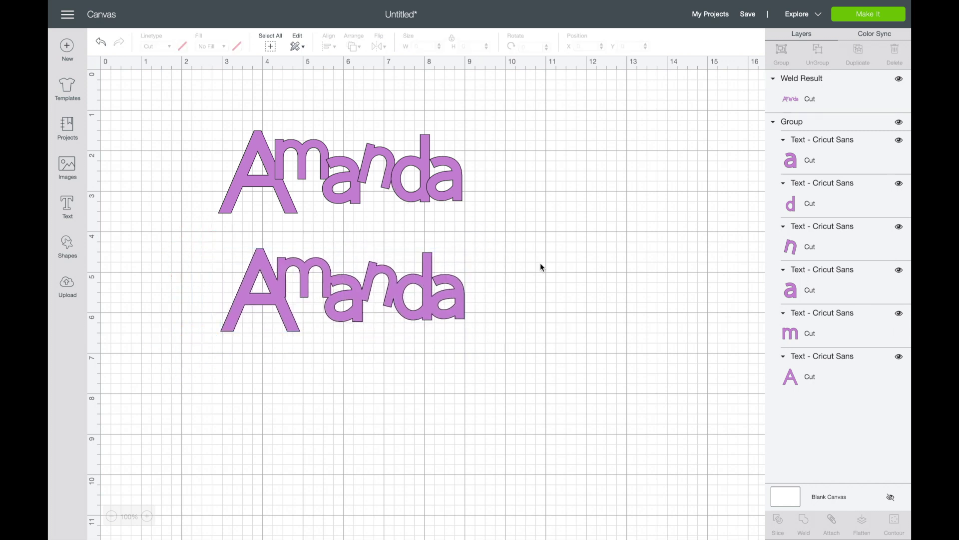
pyautogui.click(855, 12)
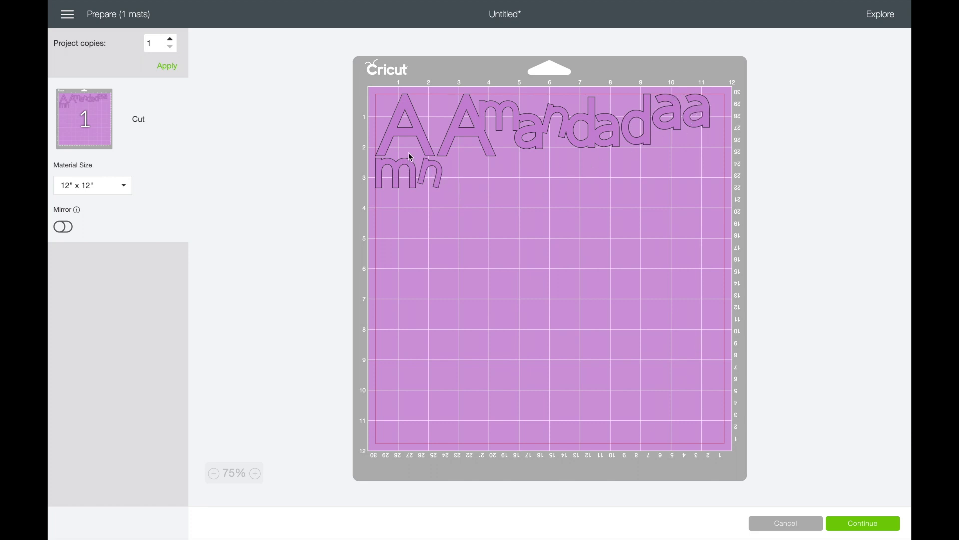
# - Drag the loose m, n, d, a, a and A letters into new spots on the mat
pyautogui.moveTo(405, 175); pyautogui.dragTo(418, 210)
pyautogui.moveTo(436, 170); pyautogui.dragTo(457, 201)
pyautogui.moveTo(644, 124); pyautogui.dragTo(509, 202)
pyautogui.click(656, 131)
pyautogui.moveTo(656, 139); pyautogui.dragTo(530, 216)
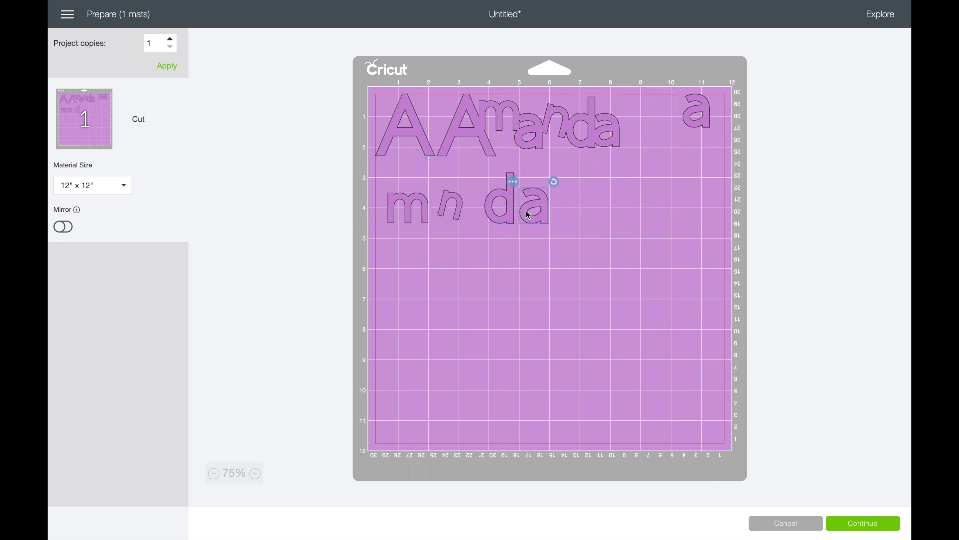
pyautogui.moveTo(695, 134); pyautogui.dragTo(580, 214)
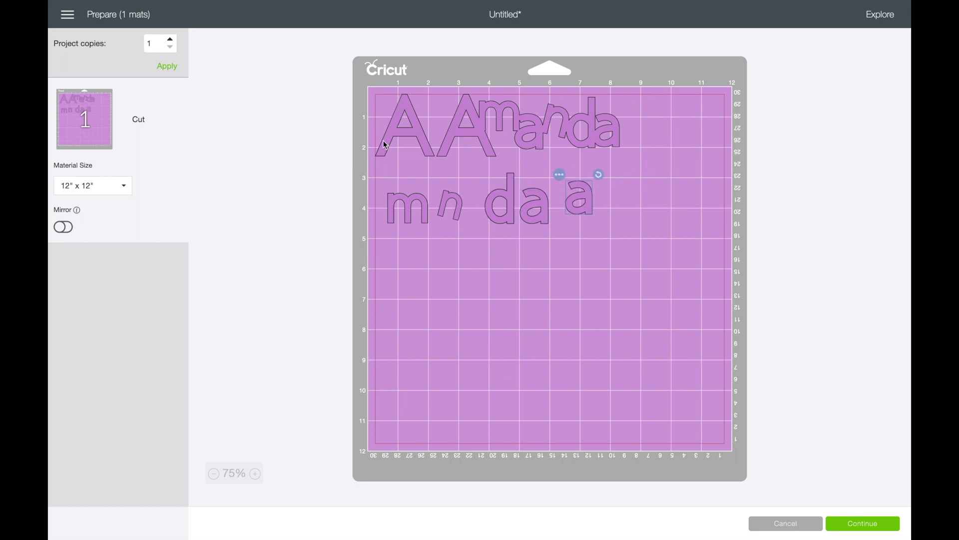
pyautogui.moveTo(386, 144); pyautogui.dragTo(411, 277)
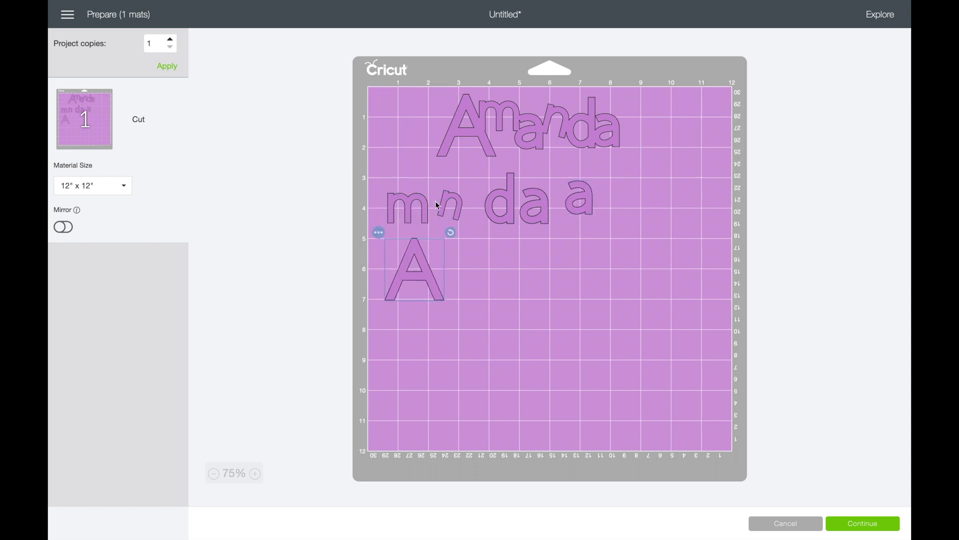
pyautogui.moveTo(420, 255); pyautogui.dragTo(420, 134)
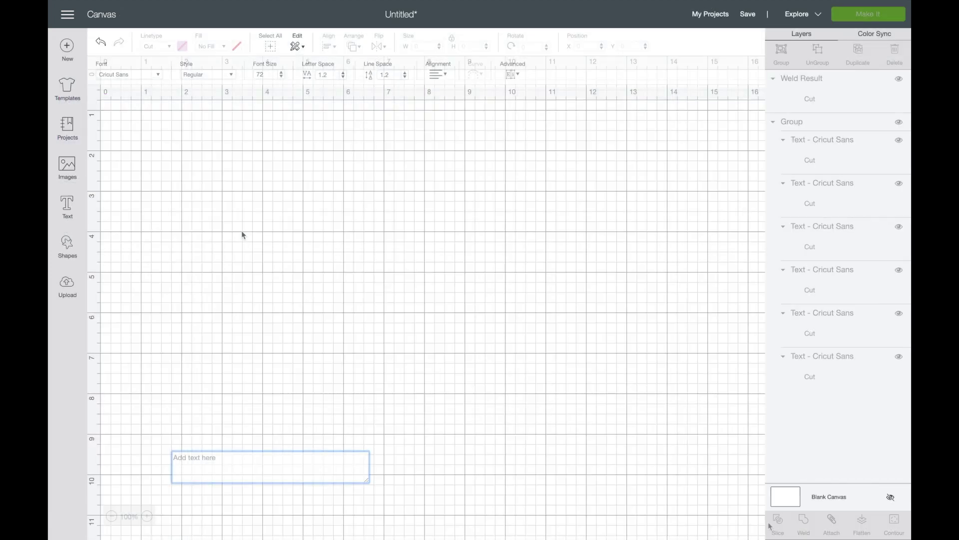
# - Add a new 'Amanda' text, move it near the top, and enlarge it
pyautogui.write('Amanda')
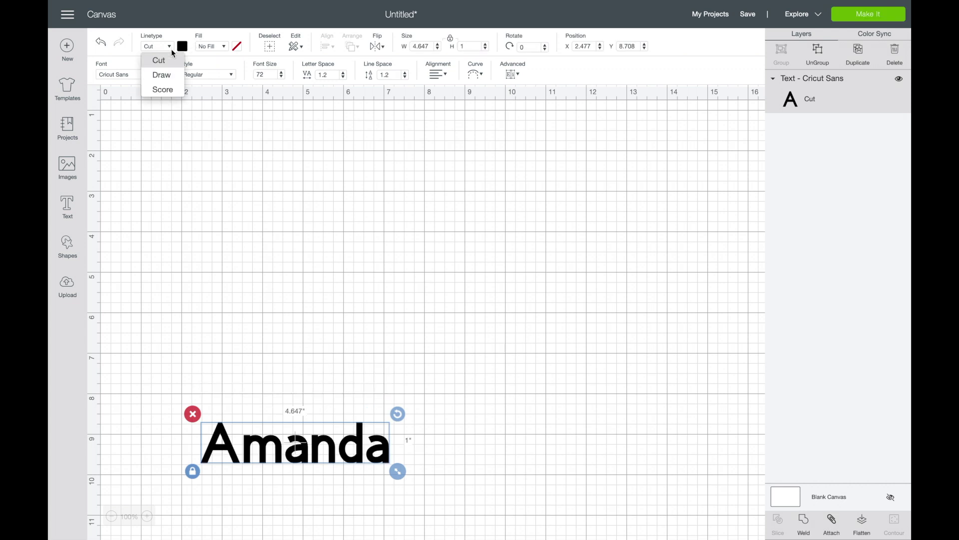
pyautogui.click(257, 229)
pyautogui.click(292, 457)
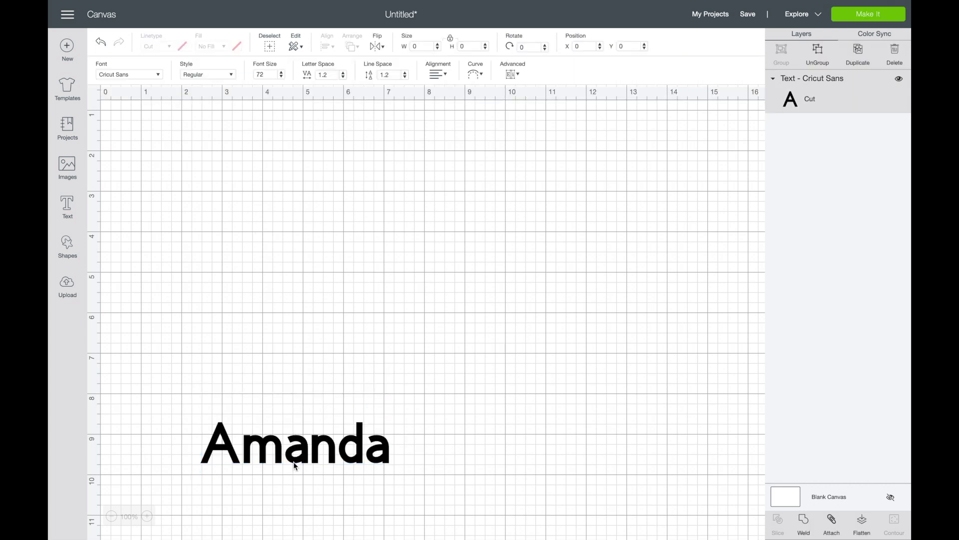
pyautogui.moveTo(294, 453); pyautogui.dragTo(267, 150)
pyautogui.moveTo(365, 176); pyautogui.dragTo(551, 240)
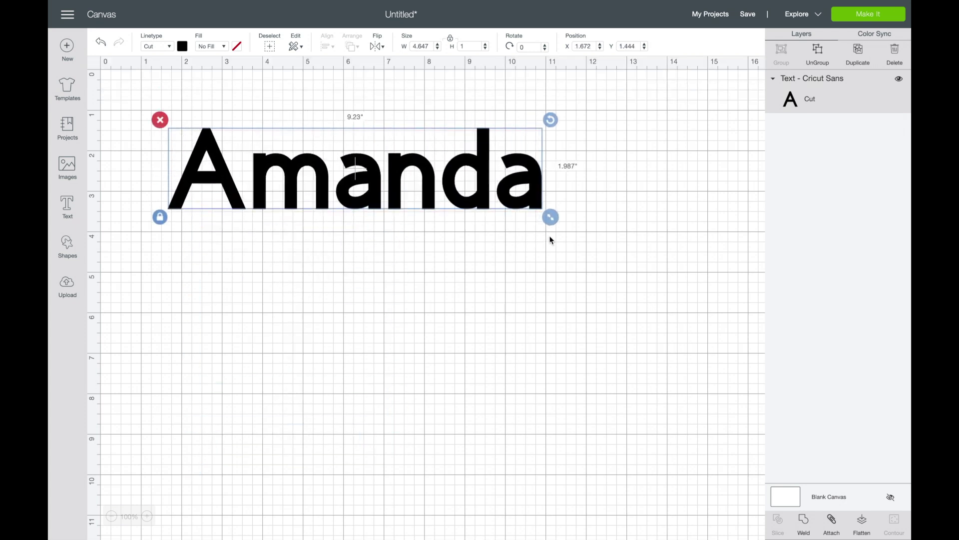
# - Change Amanda's font to the Chloe script
pyautogui.click(159, 76)
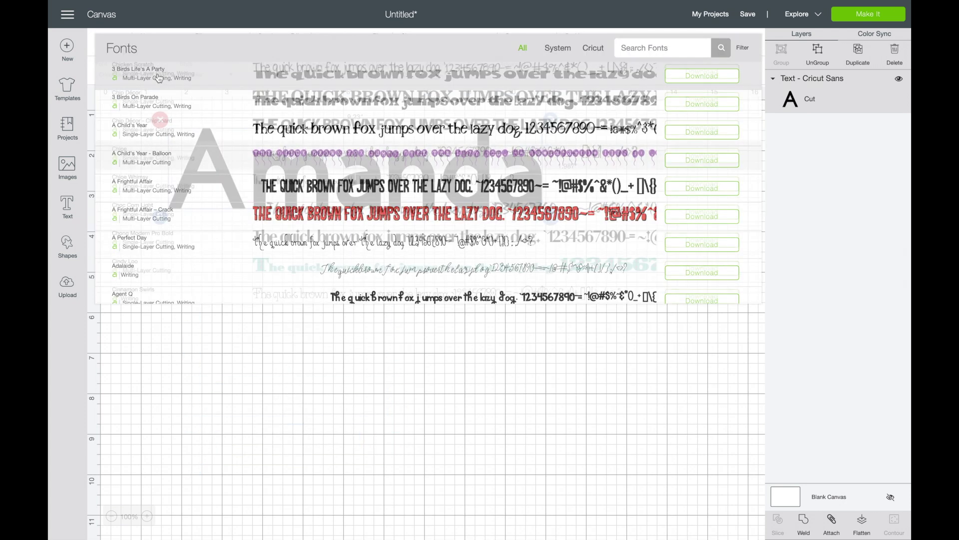
pyautogui.scroll(-5, 285, 165)
pyautogui.click(285, 169)
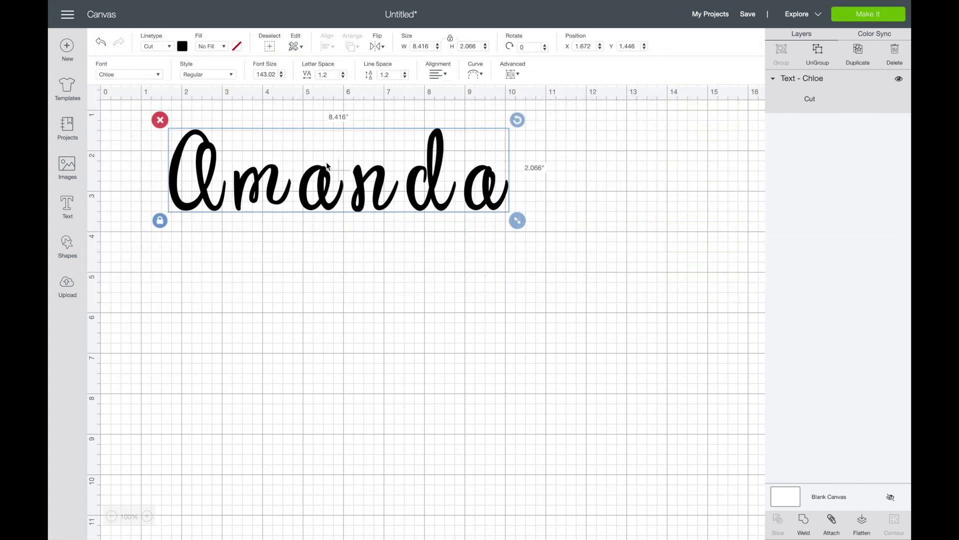
pyautogui.click(363, 248)
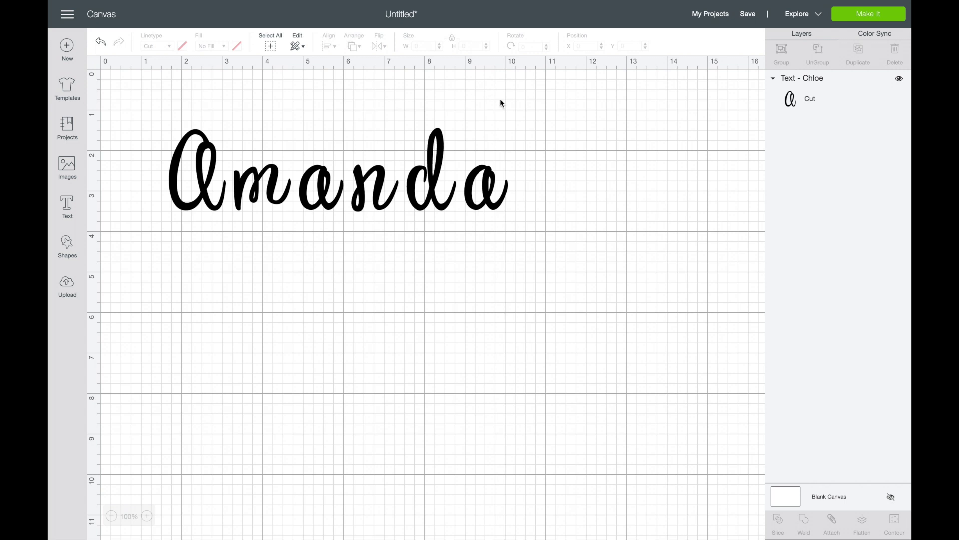
# - Color the Amanda text light mint green
pyautogui.click(186, 138)
pyautogui.click(183, 46)
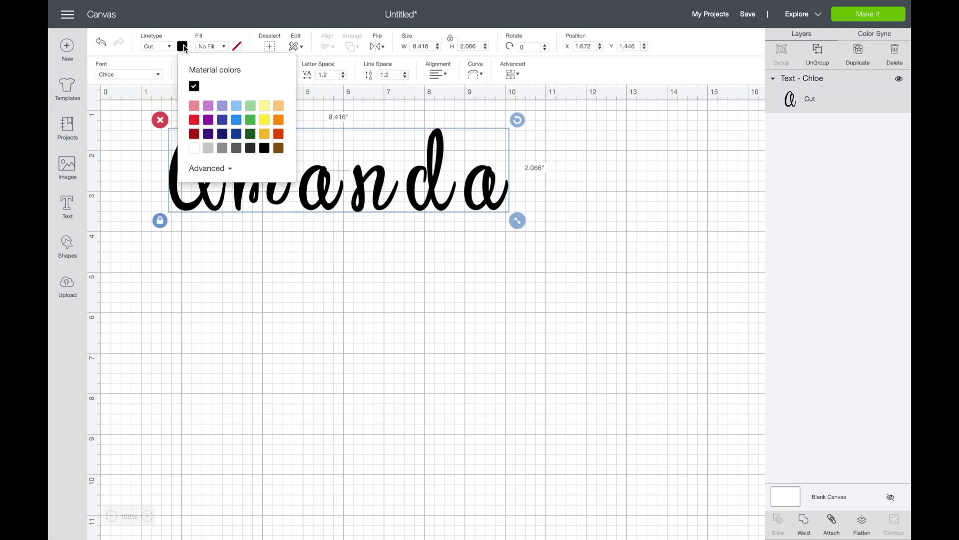
pyautogui.click(250, 106)
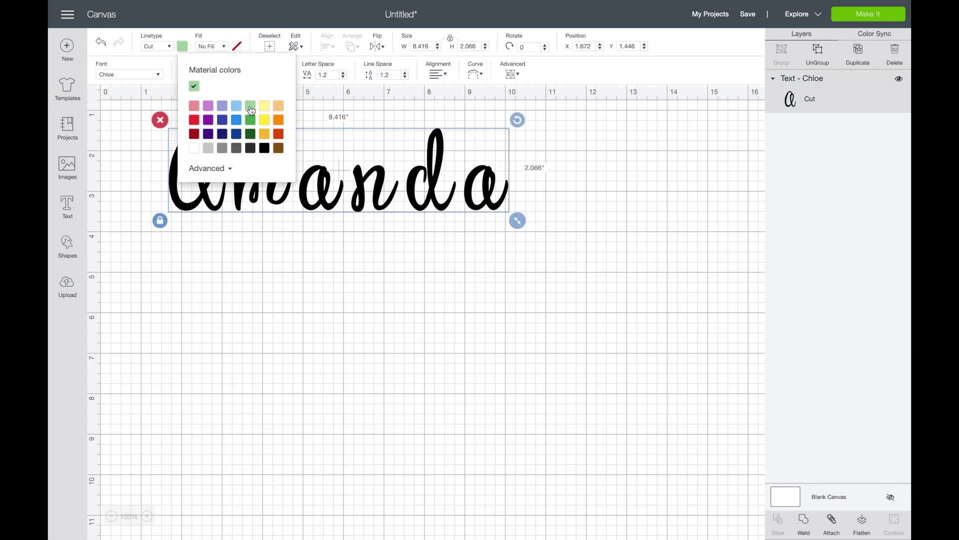
pyautogui.click(430, 226)
# - Tighten Amanda's letter spacing to -0.3, then ungroup it into separate letter layers
pyautogui.click(415, 192)
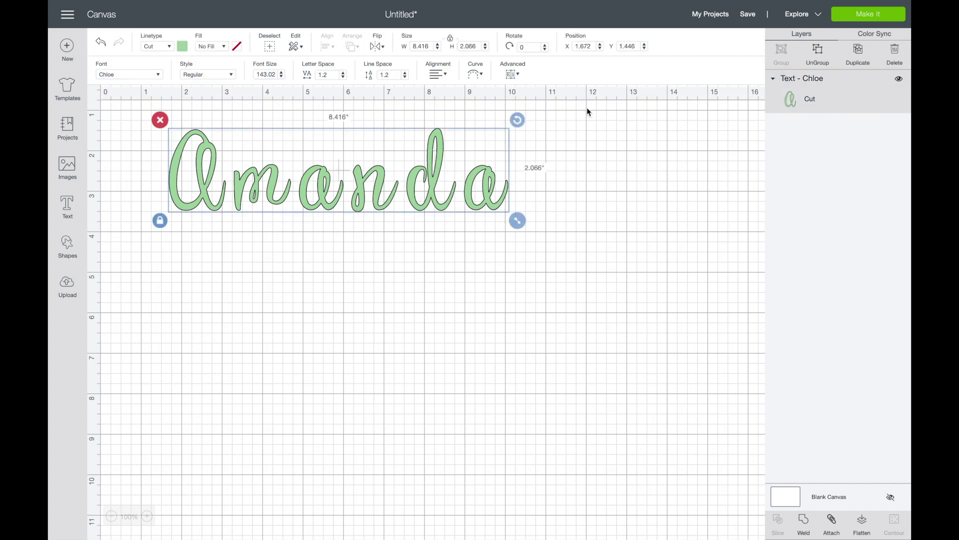
pyautogui.click(343, 76)
pyautogui.click(343, 77)
pyautogui.click(344, 77)
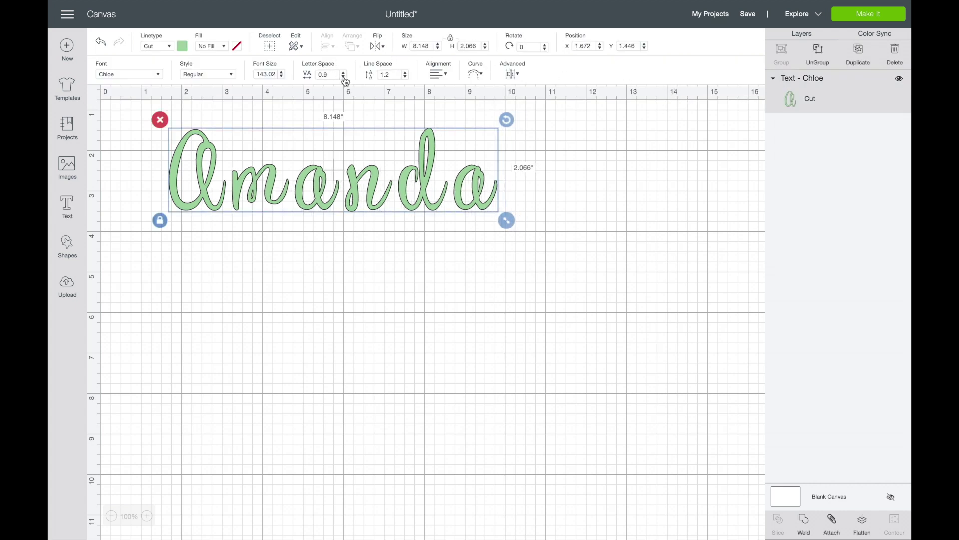
pyautogui.click(344, 77)
pyautogui.click(343, 77)
pyautogui.click(343, 77)
pyautogui.click(343, 77)
pyautogui.click(343, 76)
pyautogui.click(343, 77)
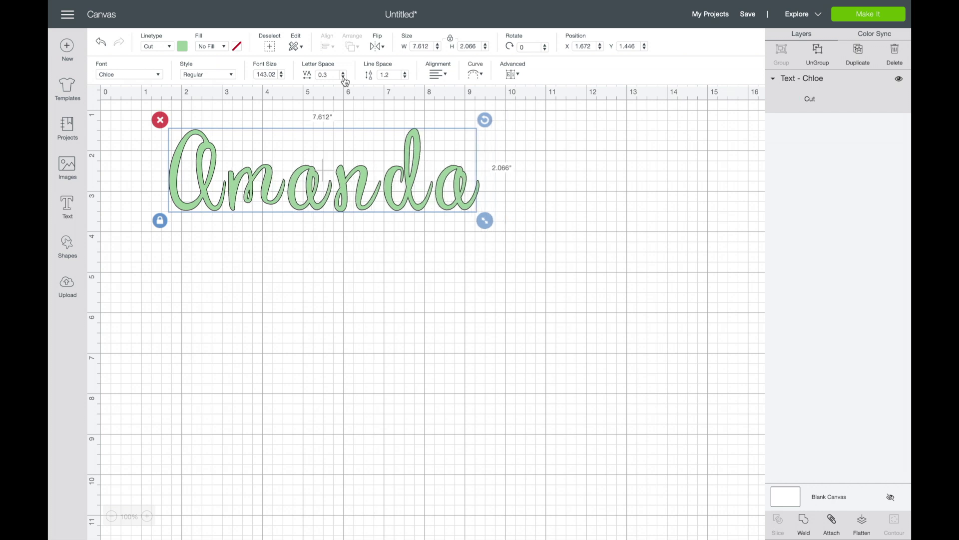
pyautogui.click(343, 77)
pyautogui.click(343, 77)
pyautogui.click(344, 77)
pyautogui.click(343, 77)
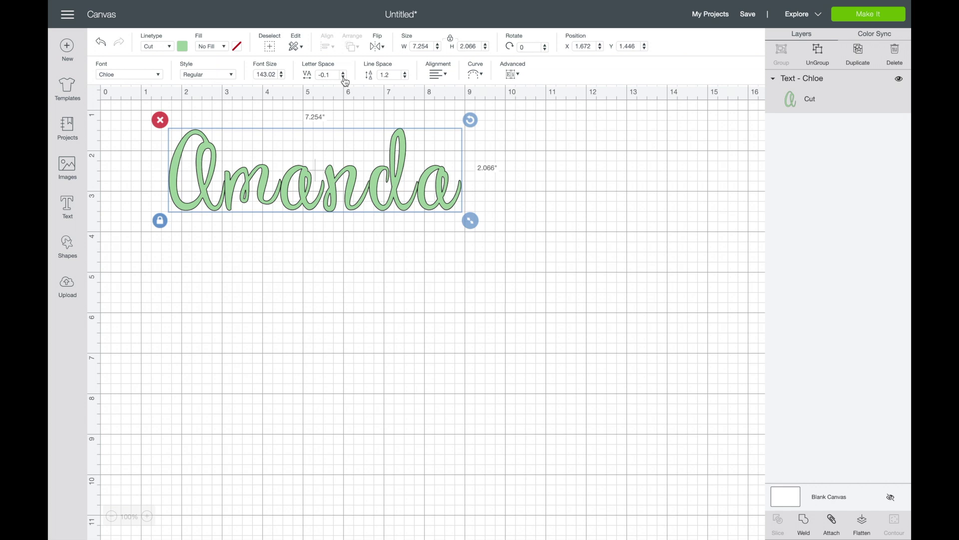
pyautogui.click(343, 77)
pyautogui.click(344, 77)
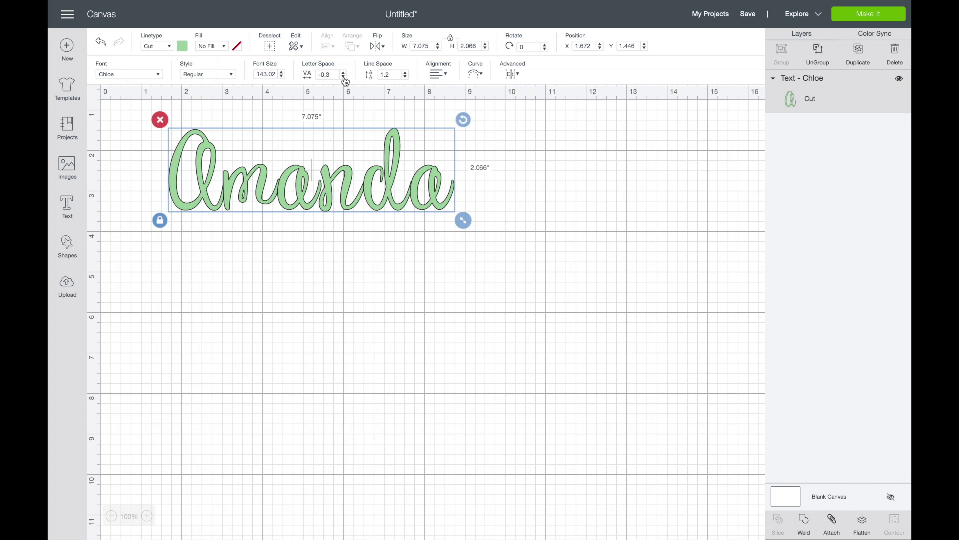
pyautogui.click(489, 123)
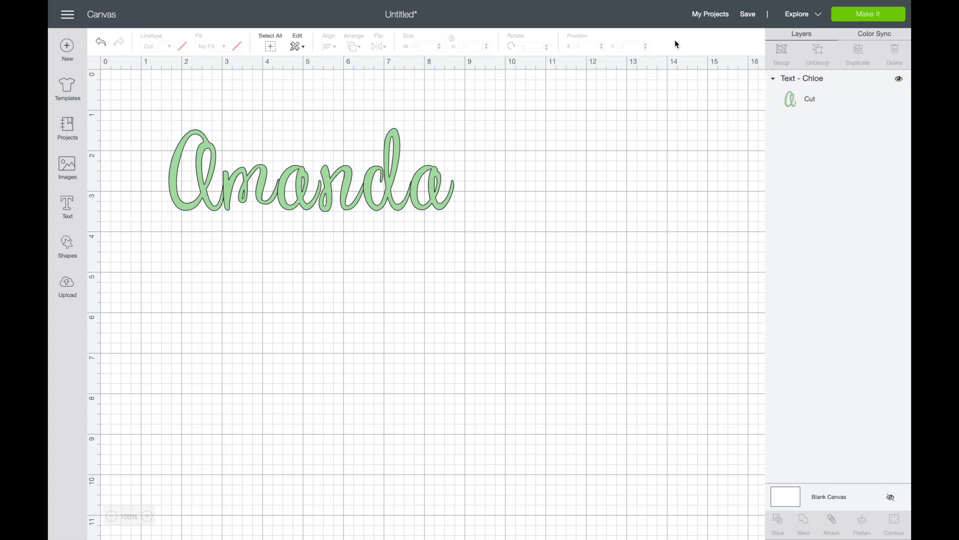
pyautogui.click(423, 182)
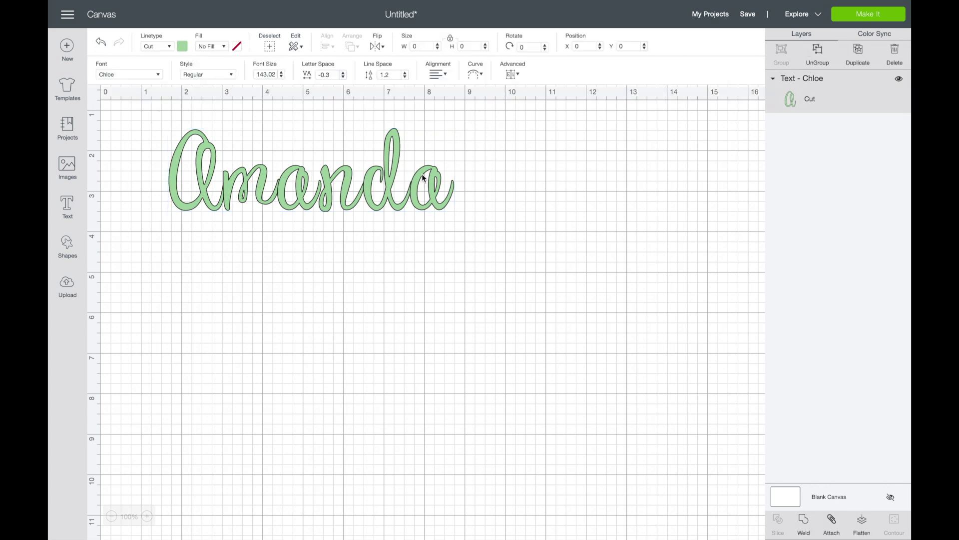
pyautogui.click(818, 56)
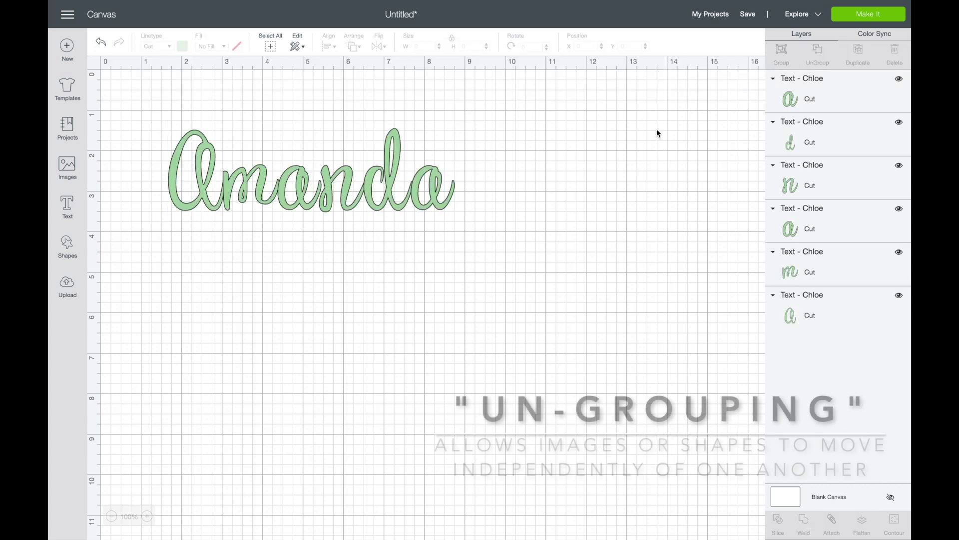
# - Select the n, d and a letters and nudge them left to X 5.261, Y 1.391
pyautogui.moveTo(456, 214); pyautogui.dragTo(324, 116)
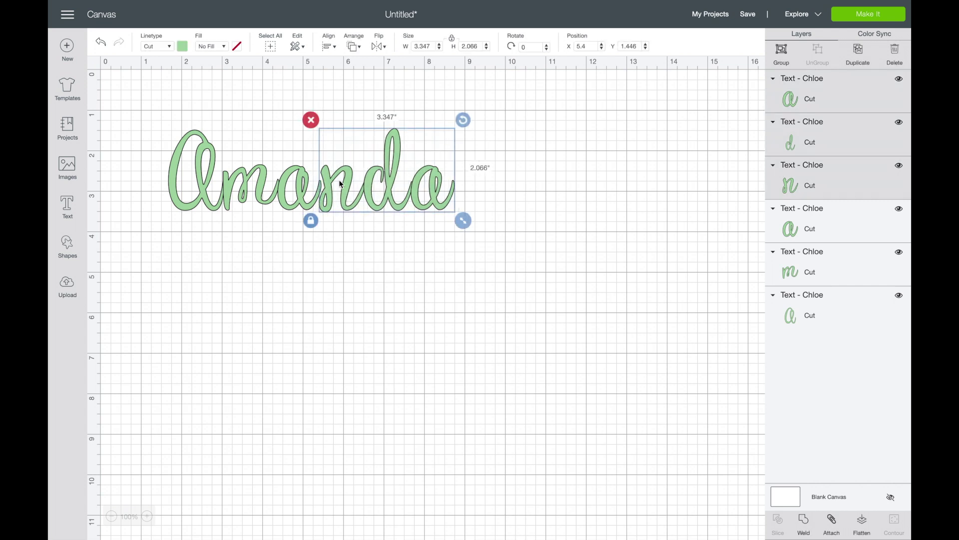
pyautogui.moveTo(339, 181); pyautogui.dragTo(334, 182)
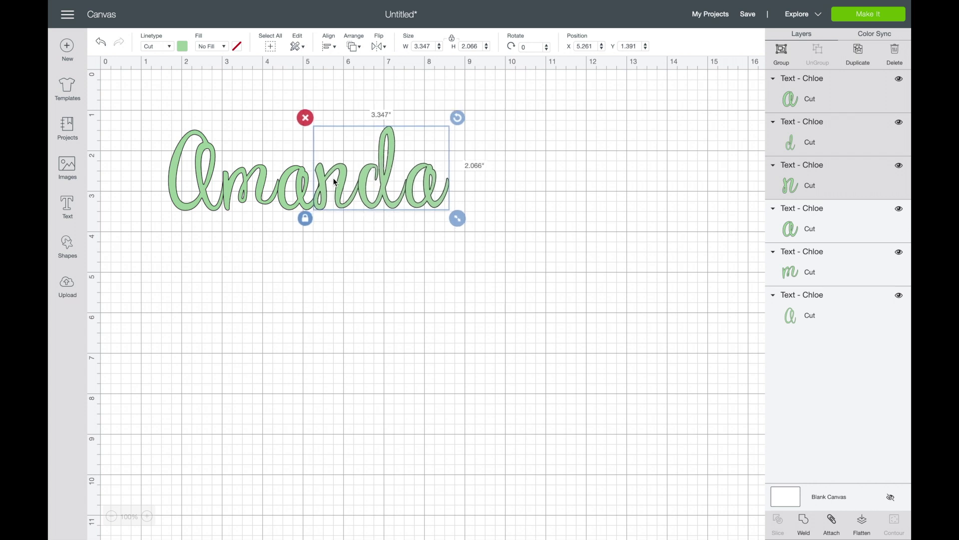
pyautogui.click(480, 267)
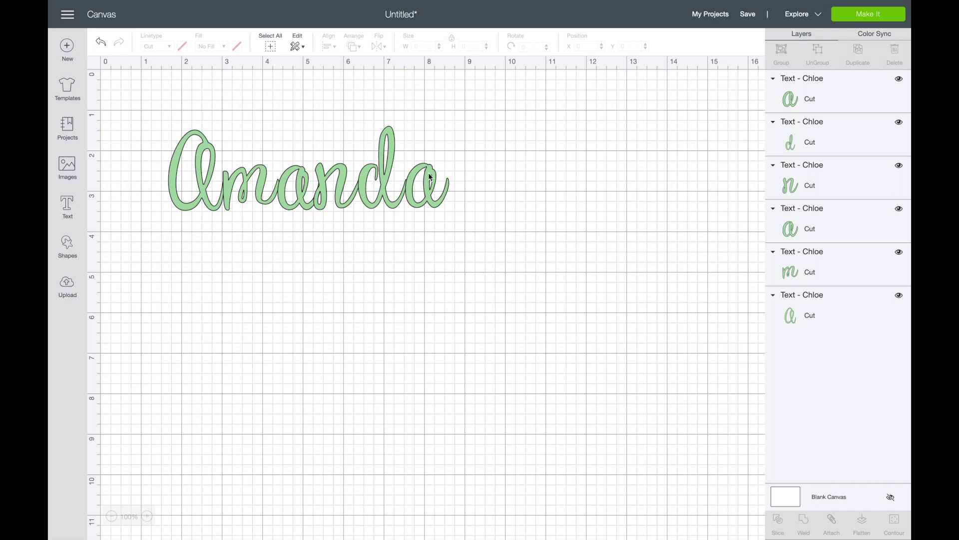
# - Group and weld all six letters, shrink the result to 5.034 × 1.522 in, and send it to Make It
pyautogui.moveTo(477, 228); pyautogui.dragTo(155, 96)
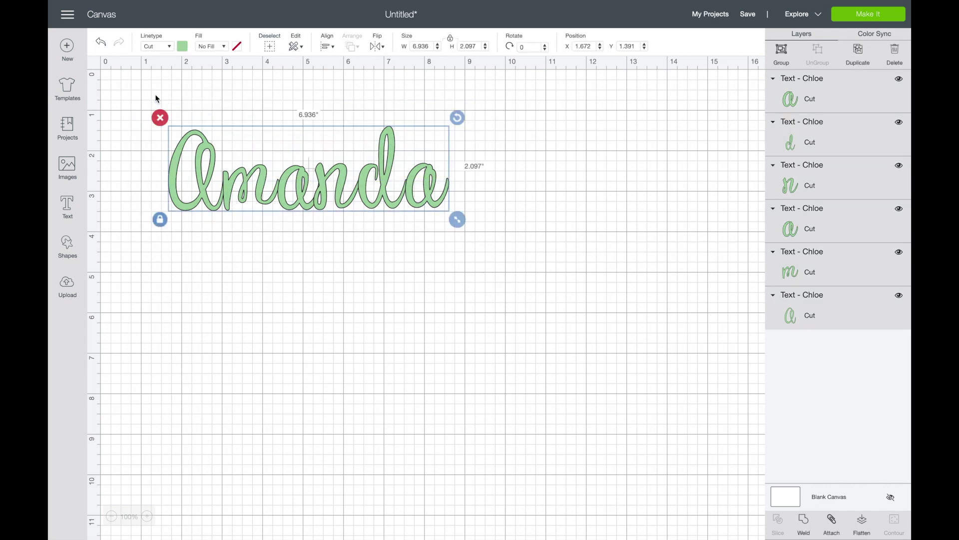
pyautogui.click(782, 52)
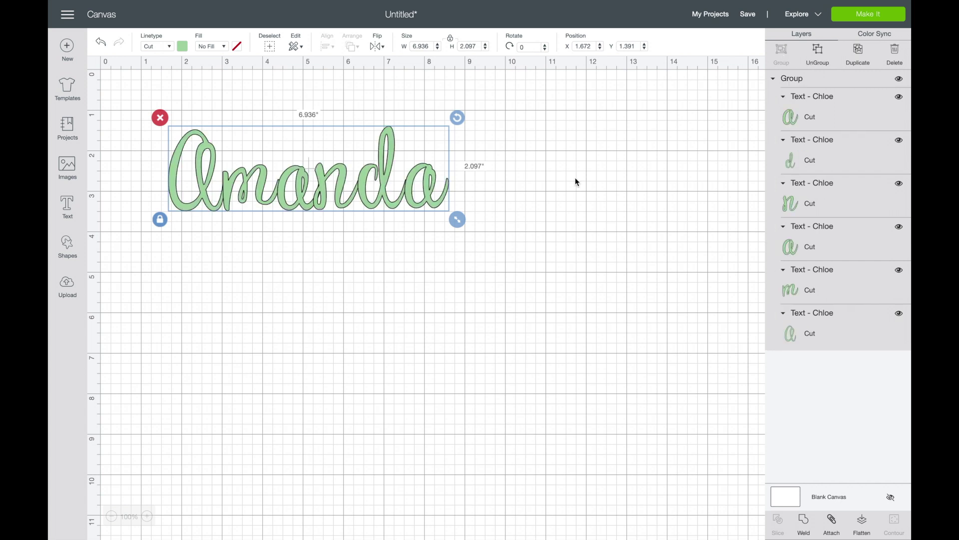
pyautogui.click(803, 522)
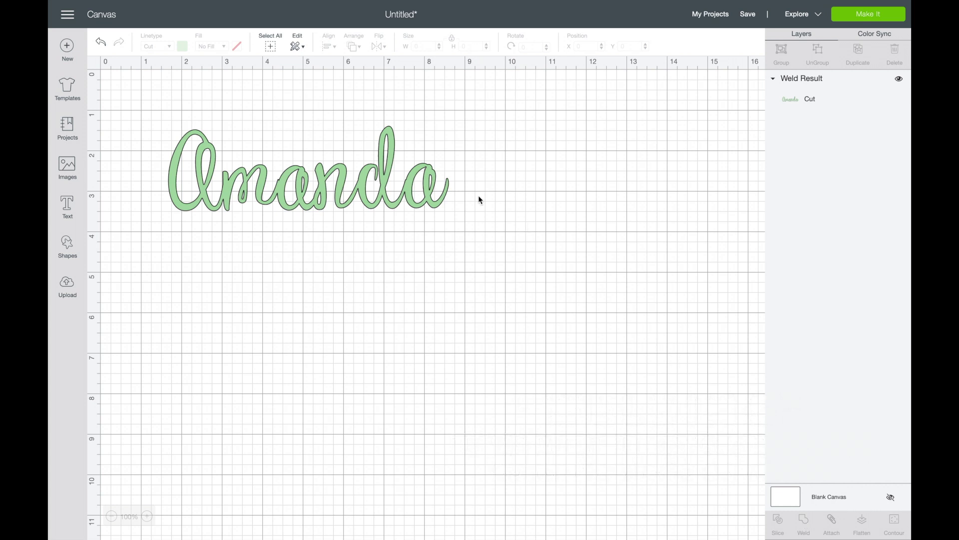
pyautogui.moveTo(421, 175); pyautogui.dragTo(444, 182)
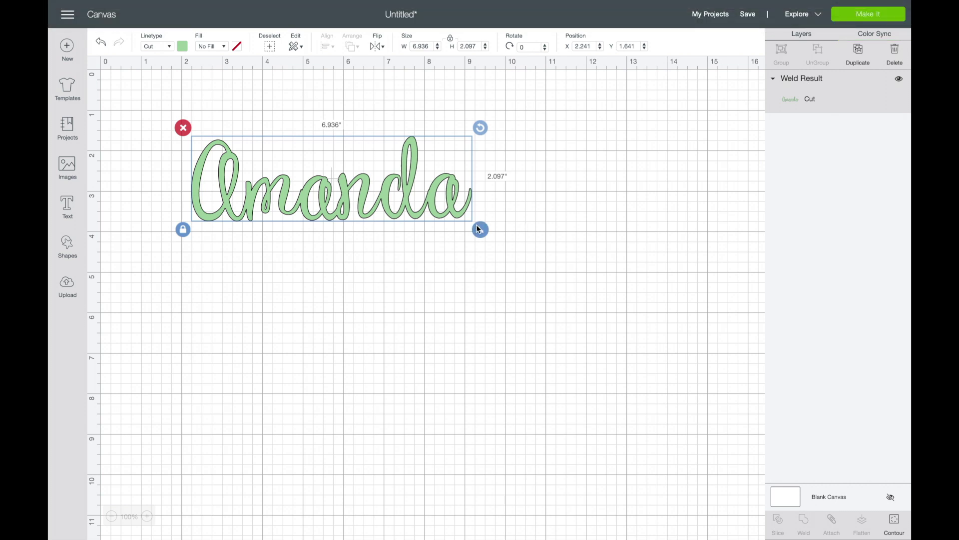
pyautogui.moveTo(479, 230); pyautogui.dragTo(401, 218)
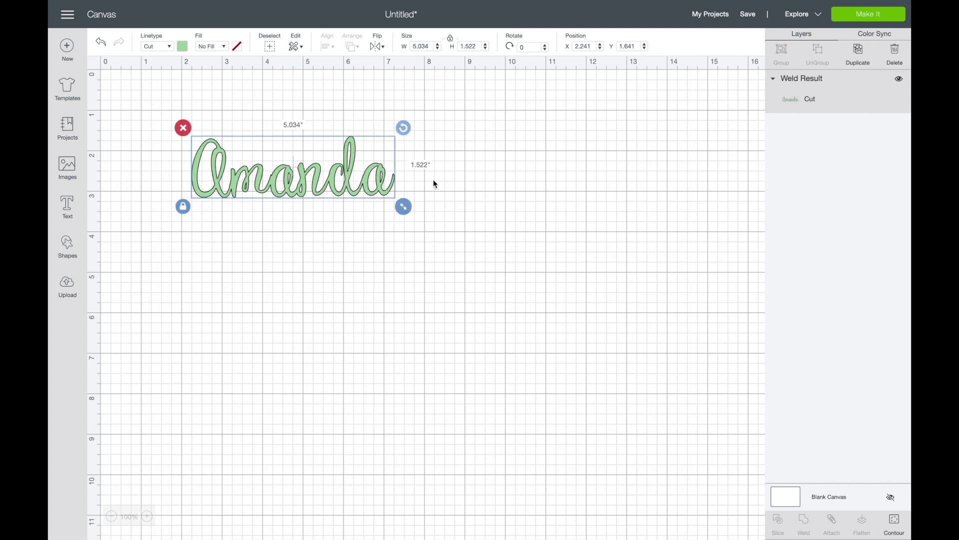
pyautogui.click(867, 15)
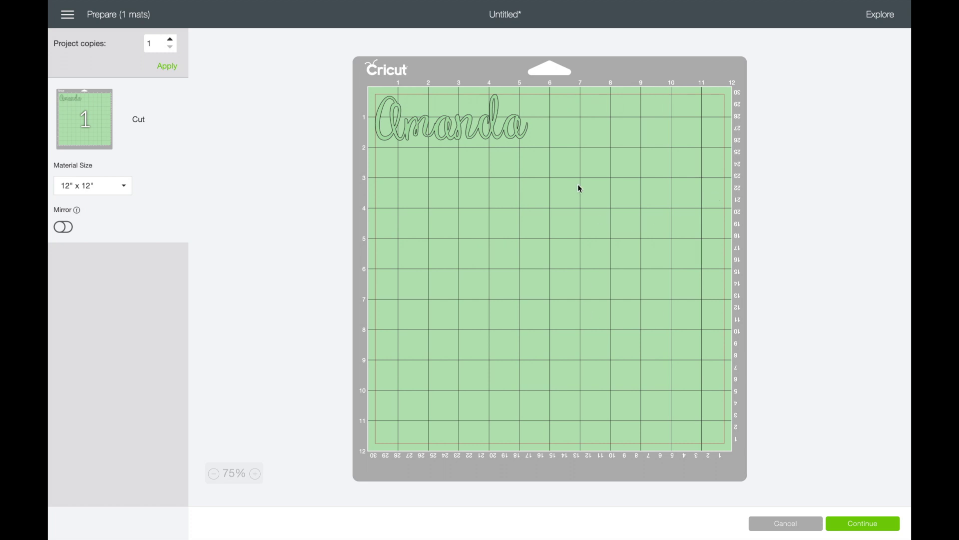
# - Shift the welded Amanda slightly on the mat, then cancel back to the Canvas
pyautogui.moveTo(475, 128); pyautogui.dragTo(478, 131)
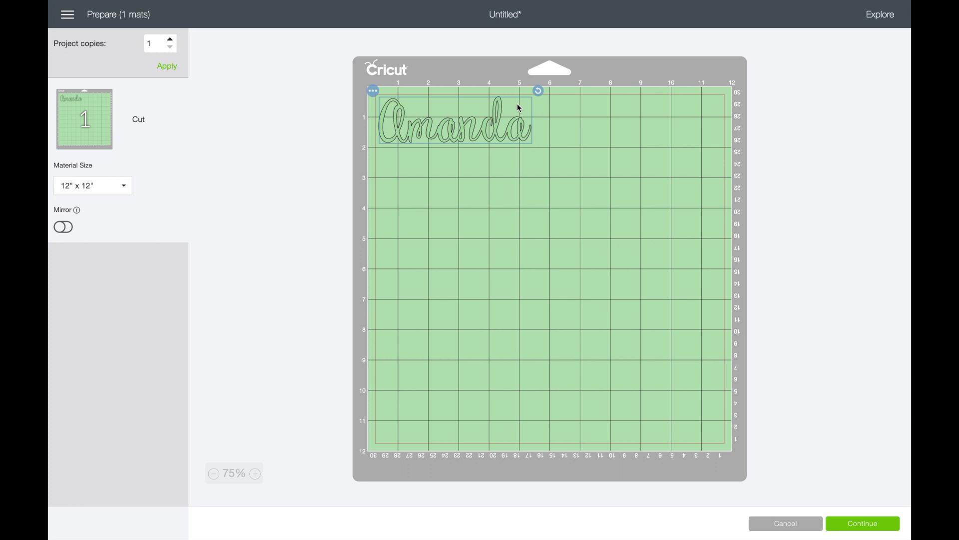
pyautogui.click(790, 522)
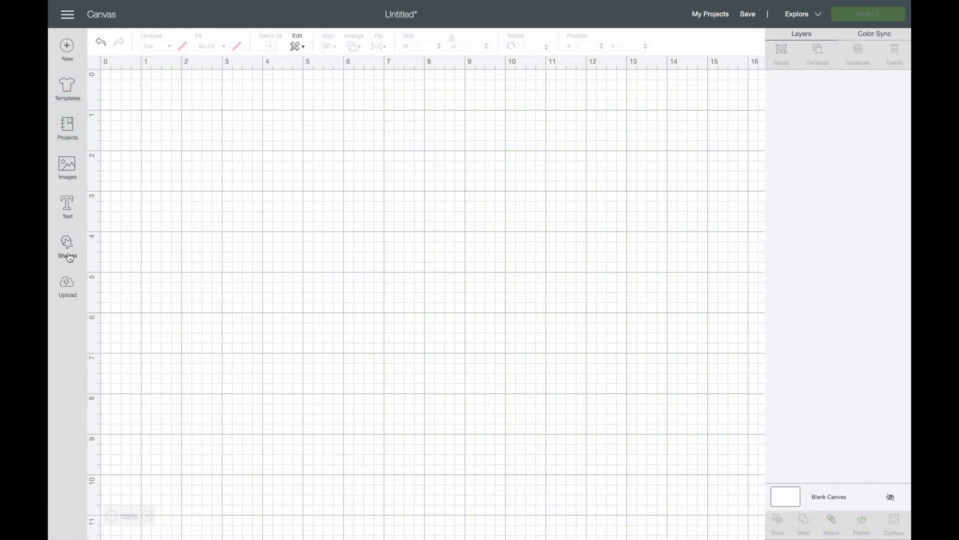
# - Add a star from Shapes, enlarge it and move it toward the canvas centre
pyautogui.click(68, 255)
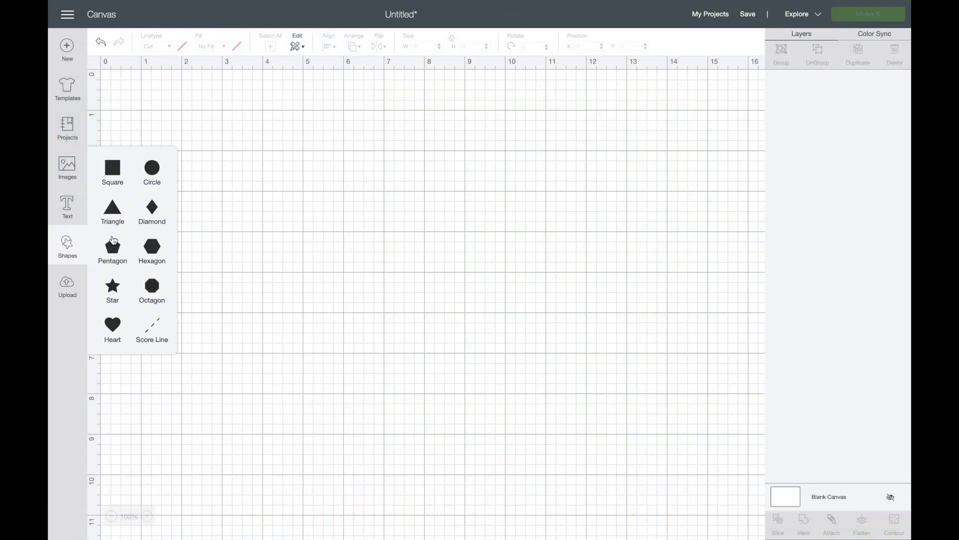
pyautogui.click(119, 322)
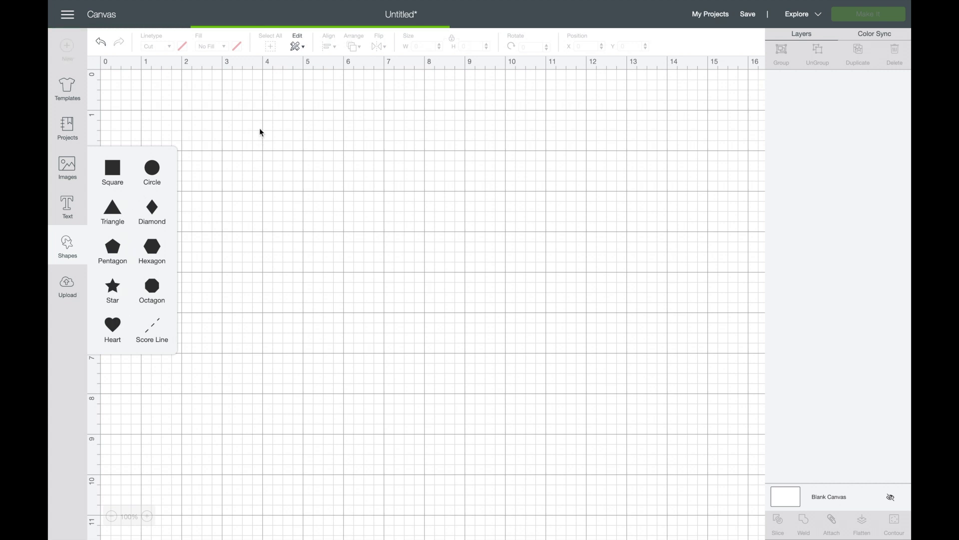
pyautogui.moveTo(231, 192); pyautogui.dragTo(319, 182)
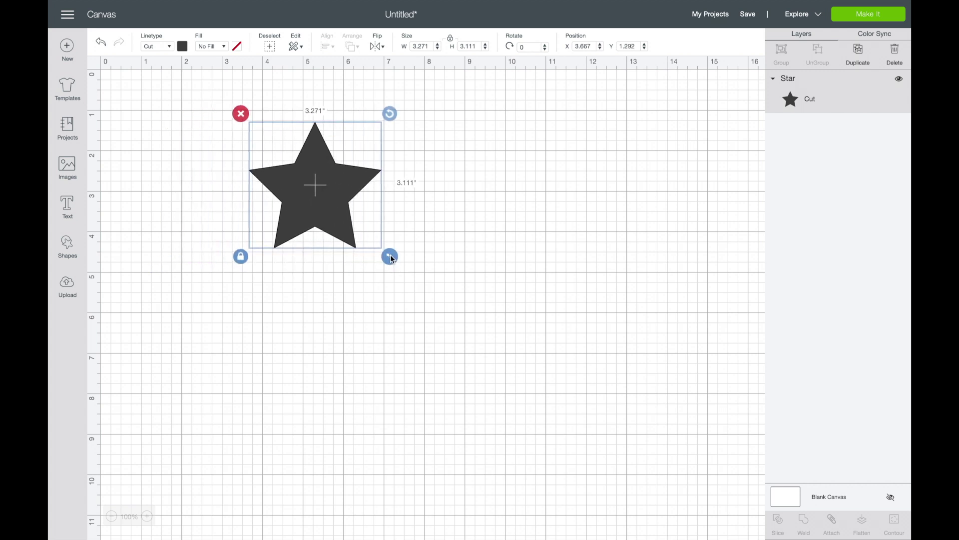
pyautogui.moveTo(392, 258)
pyautogui.mouseDown()
pyautogui.moveTo(432, 276)
pyautogui.moveTo(401, 250)
pyautogui.mouseUp()
pyautogui.moveTo(338, 204); pyautogui.dragTo(355, 269)
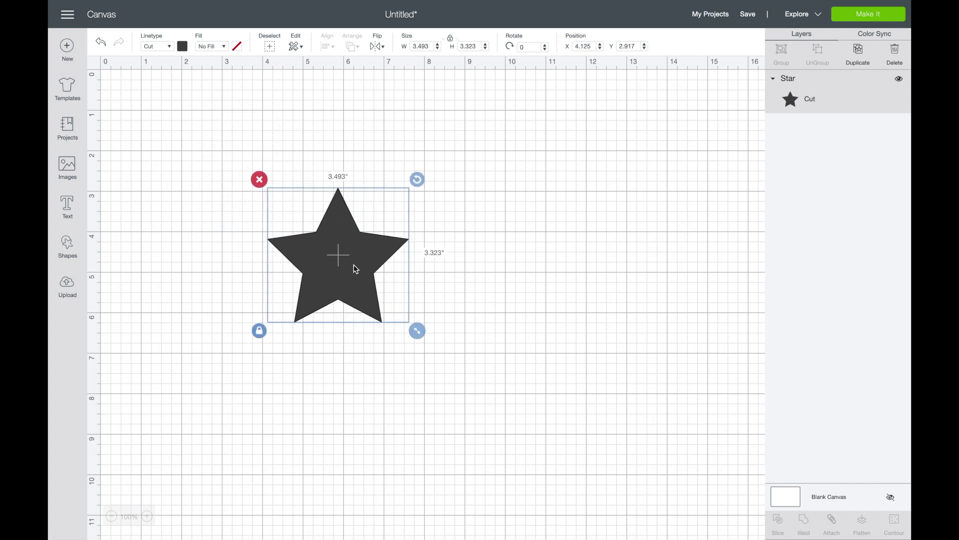
# - Duplicate the star repeatedly and place the copies into a closed ring of five dark stars
pyautogui.hotkey('ctrl', 'd')
pyautogui.moveTo(358, 269); pyautogui.dragTo(504, 100)
pyautogui.hotkey('ctrl', 'd')
pyautogui.moveTo(575, 351); pyautogui.dragTo(278, 43)
pyautogui.moveTo(493, 144); pyautogui.dragTo(304, 228)
pyautogui.click(645, 247)
pyautogui.click(533, 257)
pyautogui.hotkey('ctrl', 'd')
pyautogui.hotkey('ctrl', 'd')
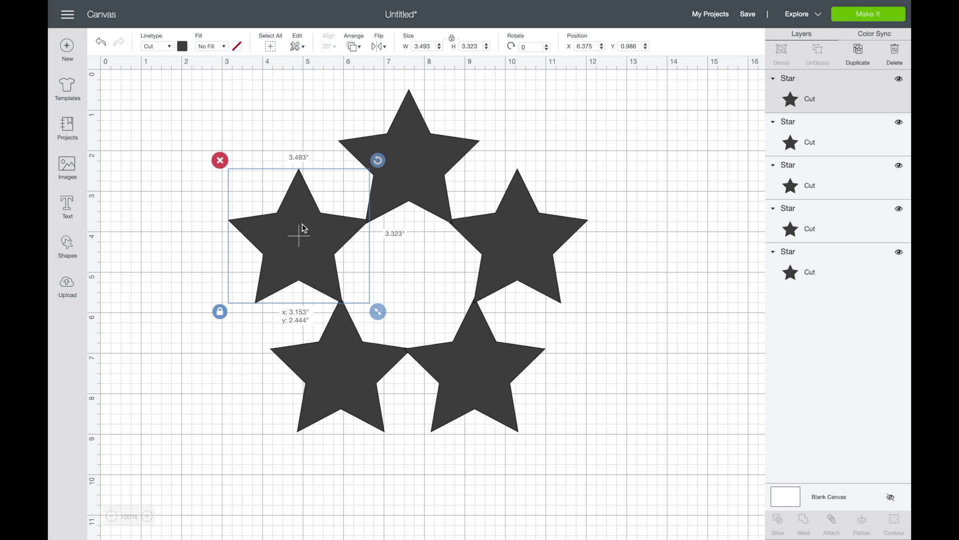
pyautogui.moveTo(304, 227); pyautogui.dragTo(304, 228)
# - Group all five stars, shrink the group to about 4 inches and preview it on the mat
pyautogui.click(585, 119)
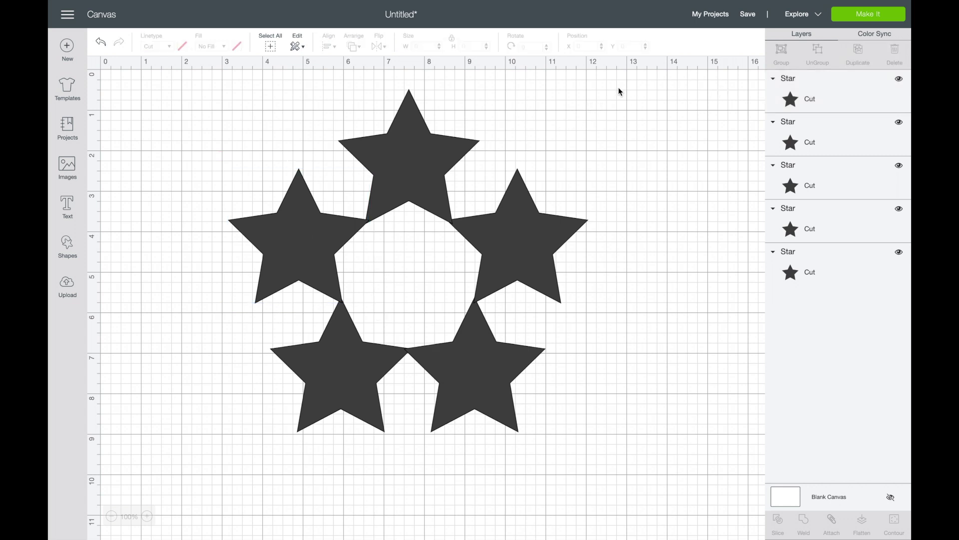
pyautogui.moveTo(618, 81); pyautogui.dragTo(199, 460)
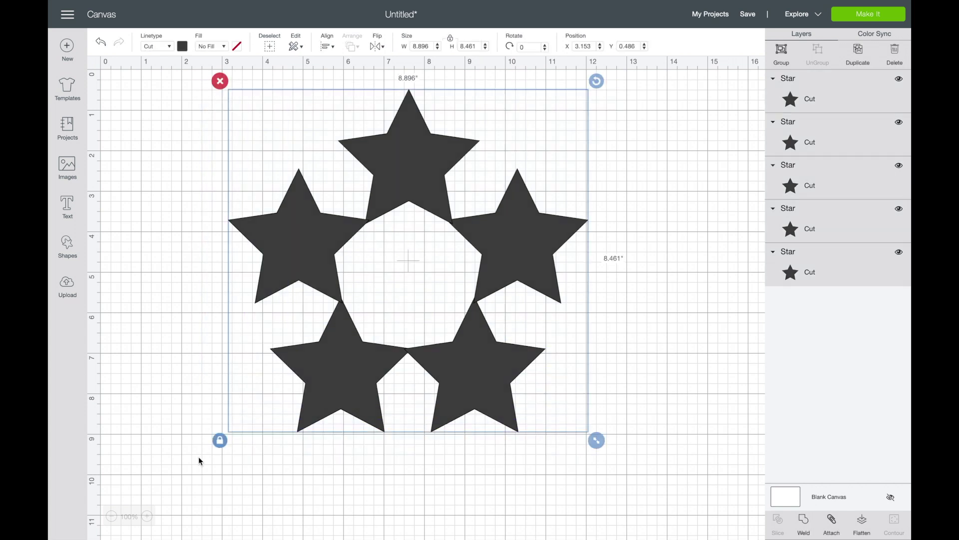
pyautogui.click(782, 50)
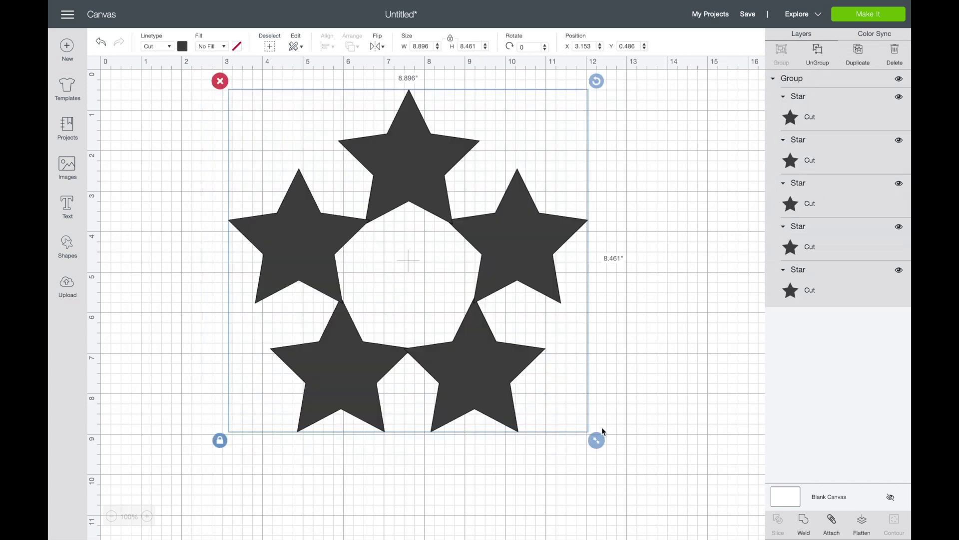
pyautogui.moveTo(596, 441); pyautogui.dragTo(398, 284)
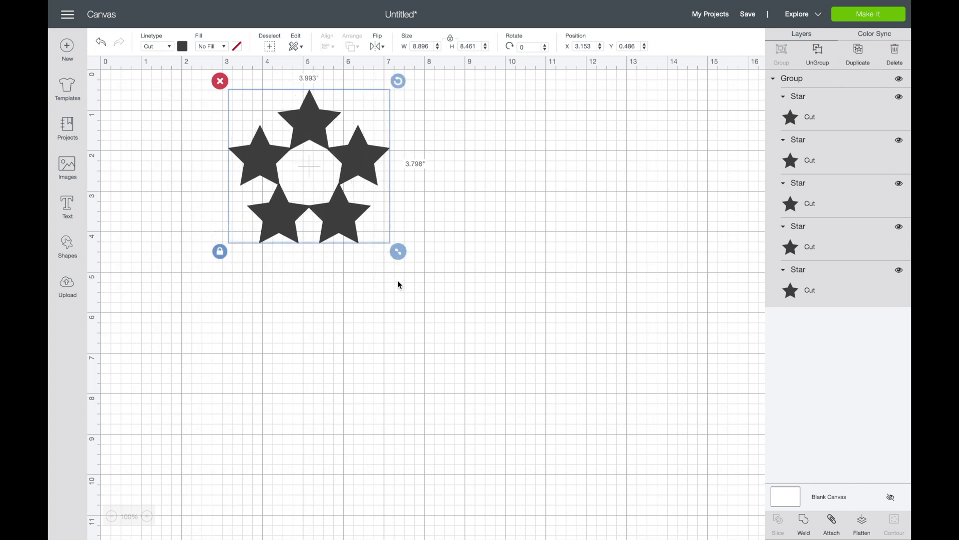
pyautogui.click(373, 321)
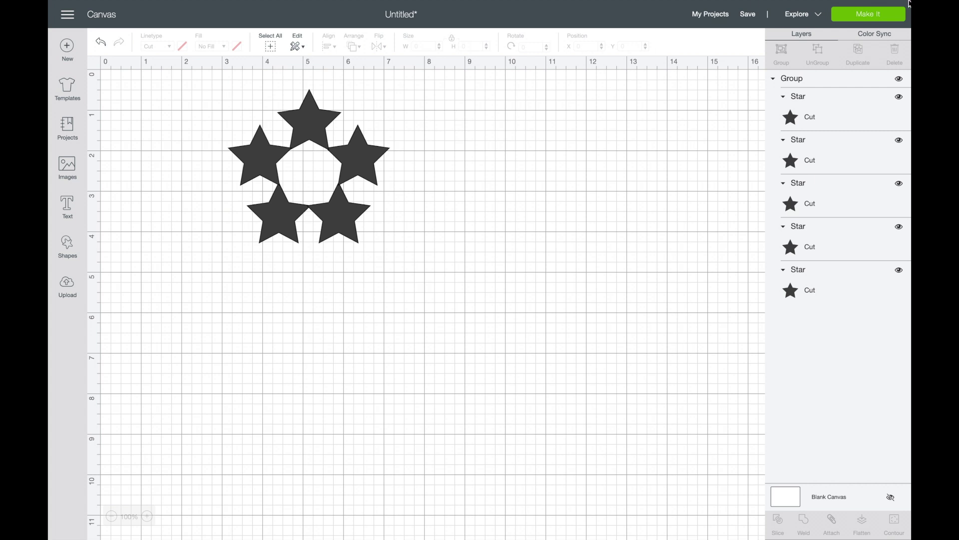
pyautogui.click(877, 18)
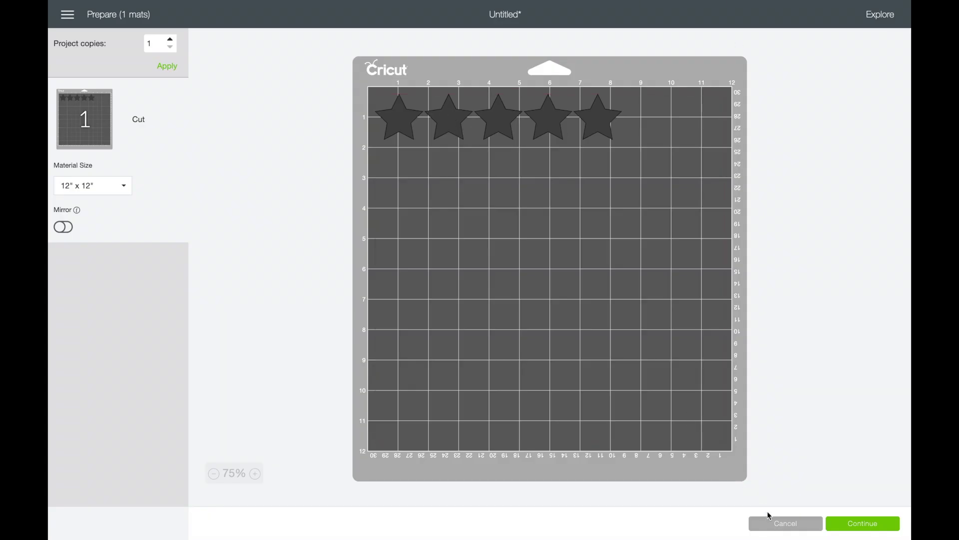
# - Weld the star group into a single shape, send it to the mat and move it up
pyautogui.click(777, 524)
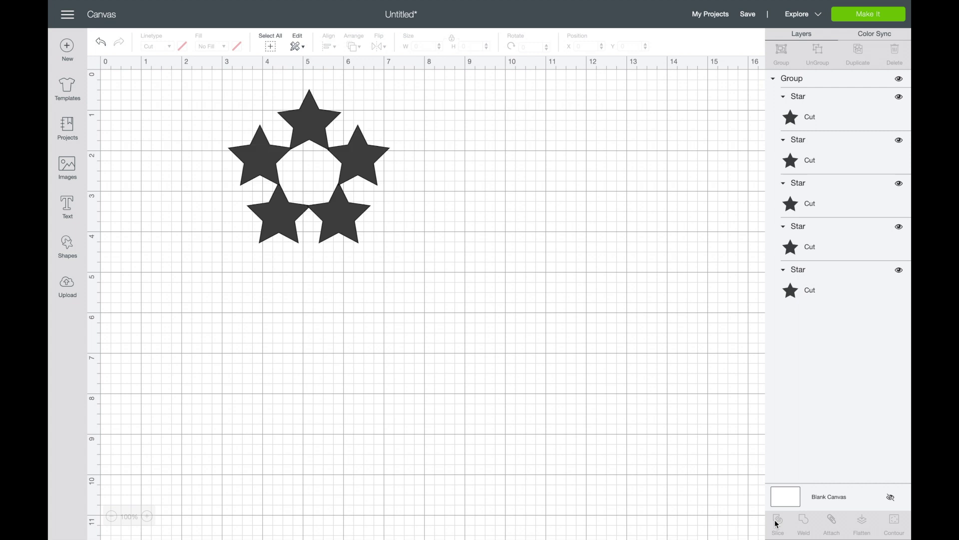
pyautogui.click(336, 214)
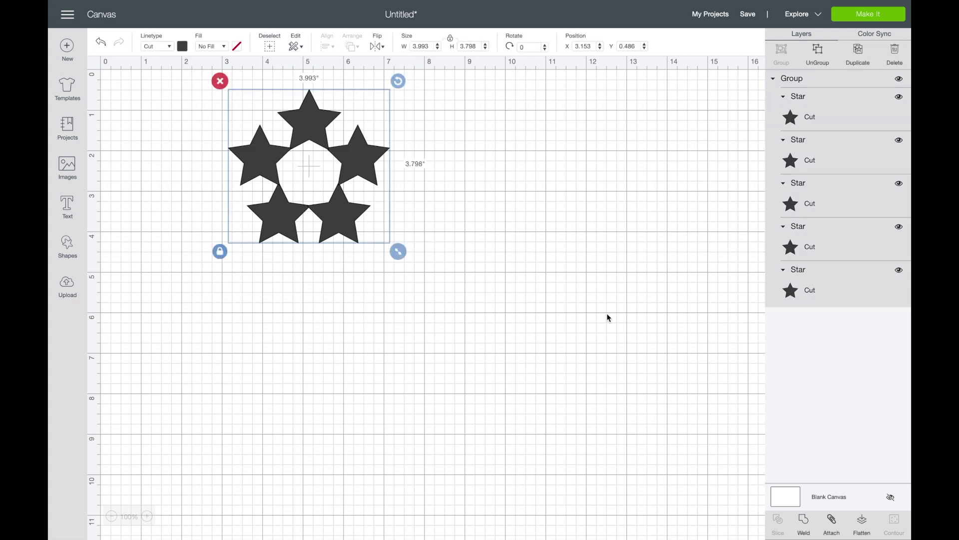
pyautogui.click(805, 522)
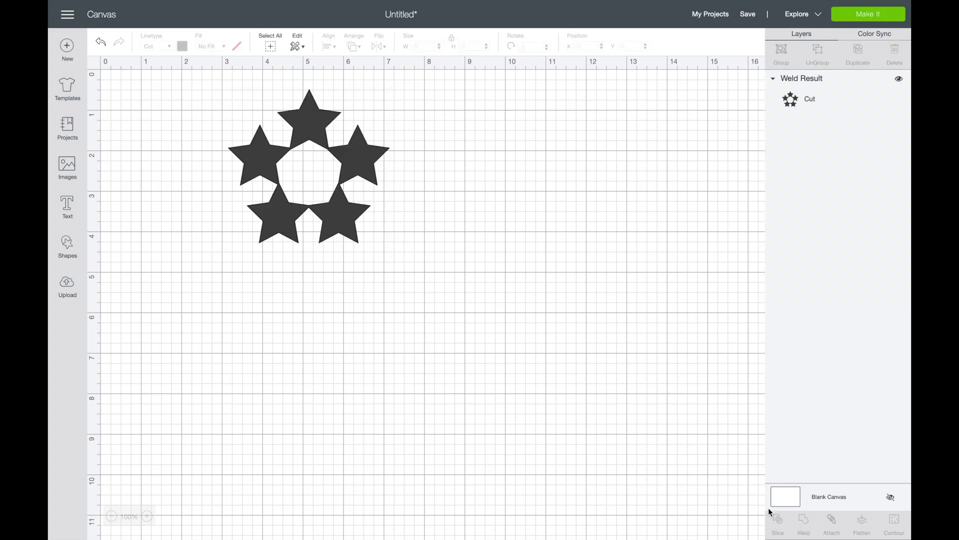
pyautogui.click(863, 16)
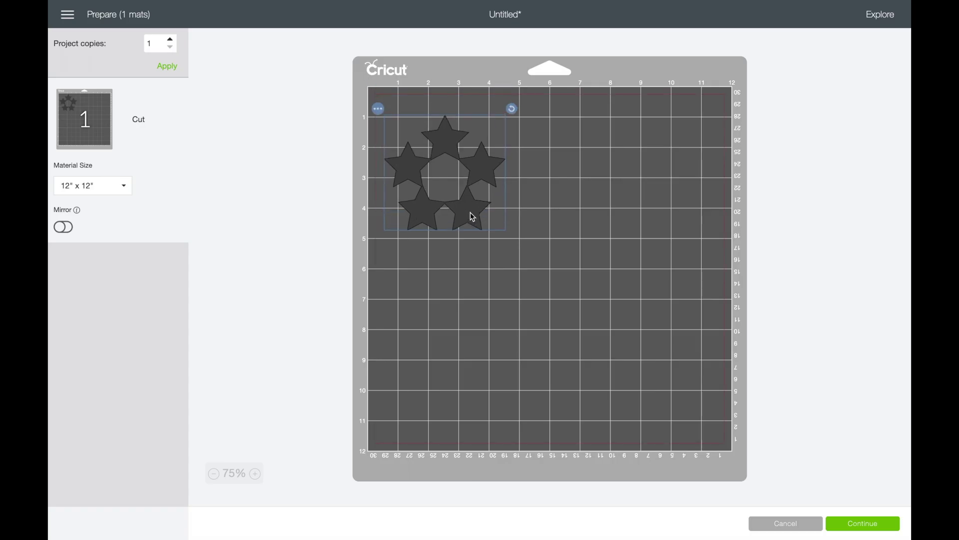
pyautogui.moveTo(473, 217); pyautogui.dragTo(470, 195)
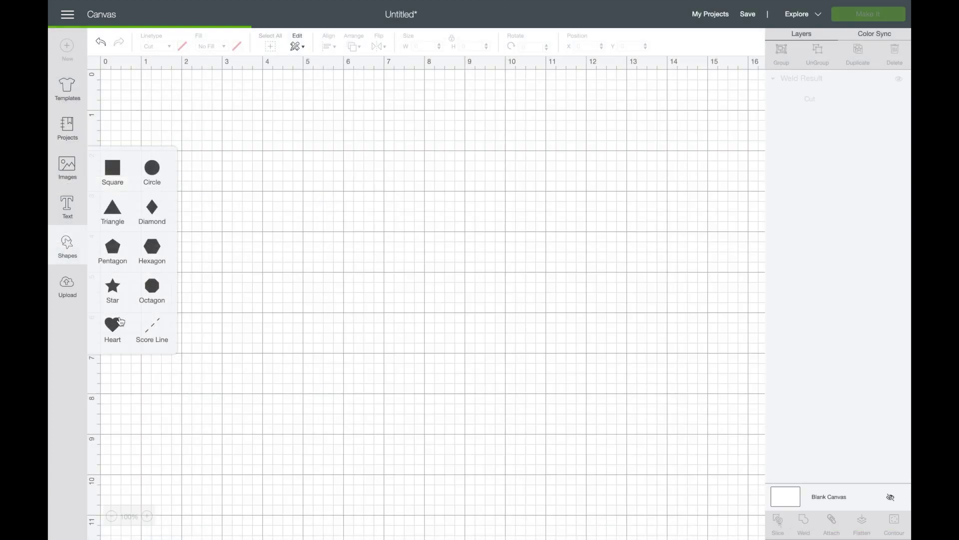
pyautogui.click(113, 324)
# - Move and enlarge the heart, then colour it red
pyautogui.moveTo(263, 188); pyautogui.dragTo(336, 156)
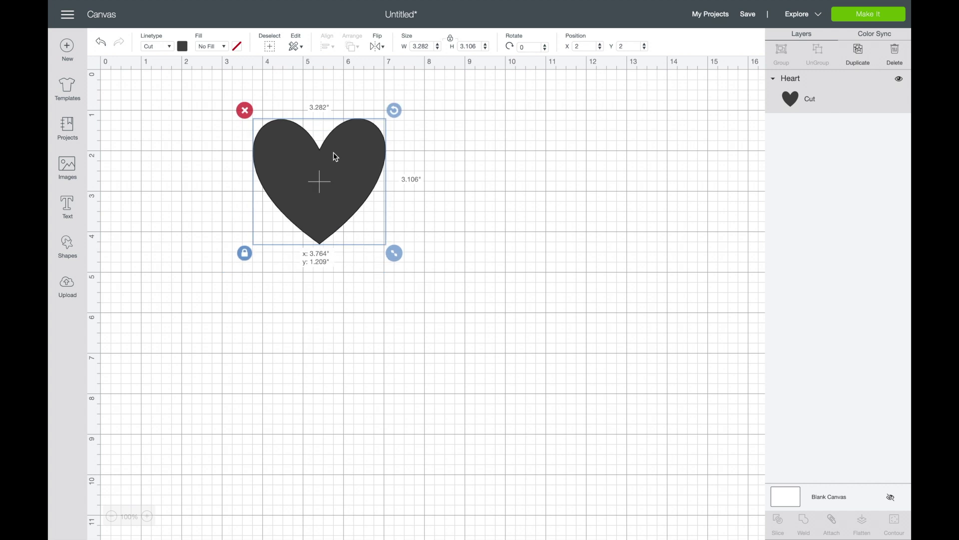
pyautogui.moveTo(397, 256); pyautogui.dragTo(453, 307)
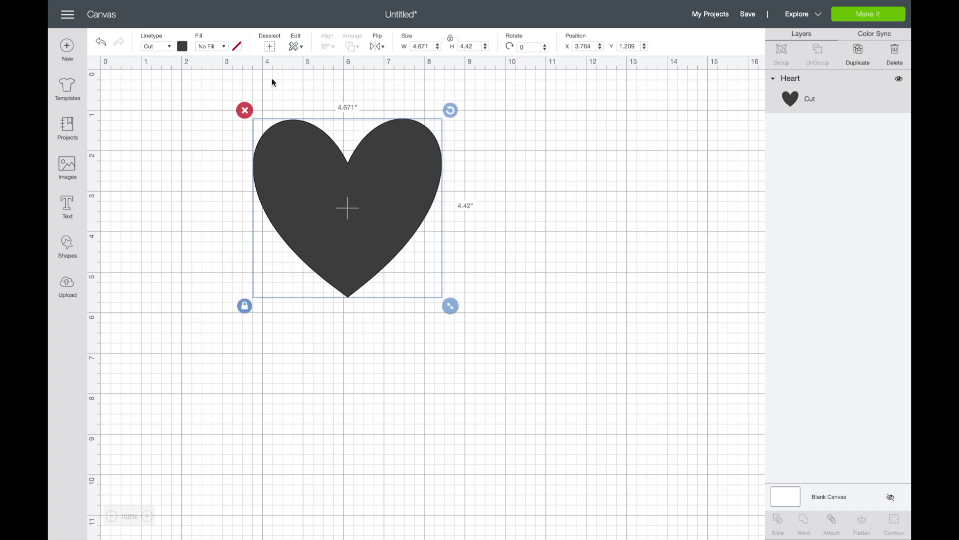
pyautogui.click(182, 47)
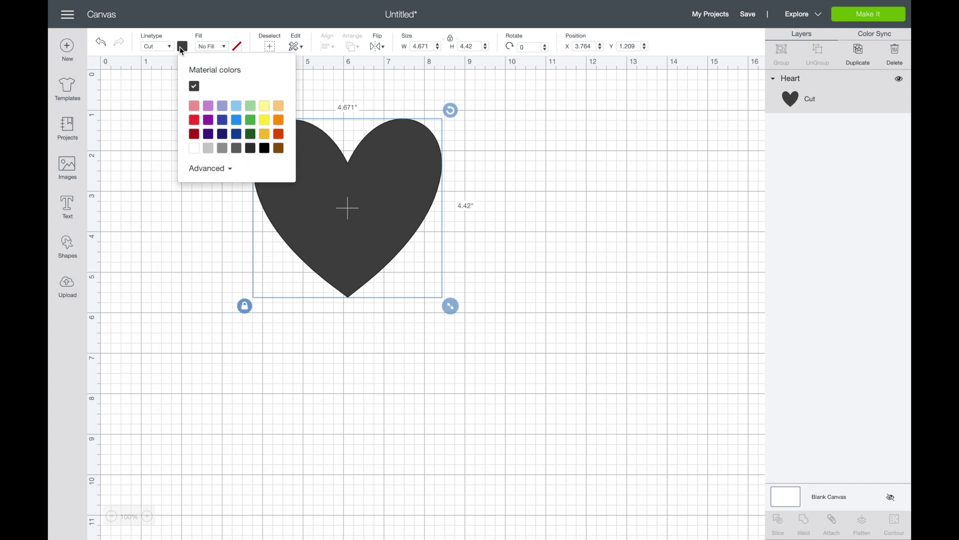
pyautogui.click(194, 121)
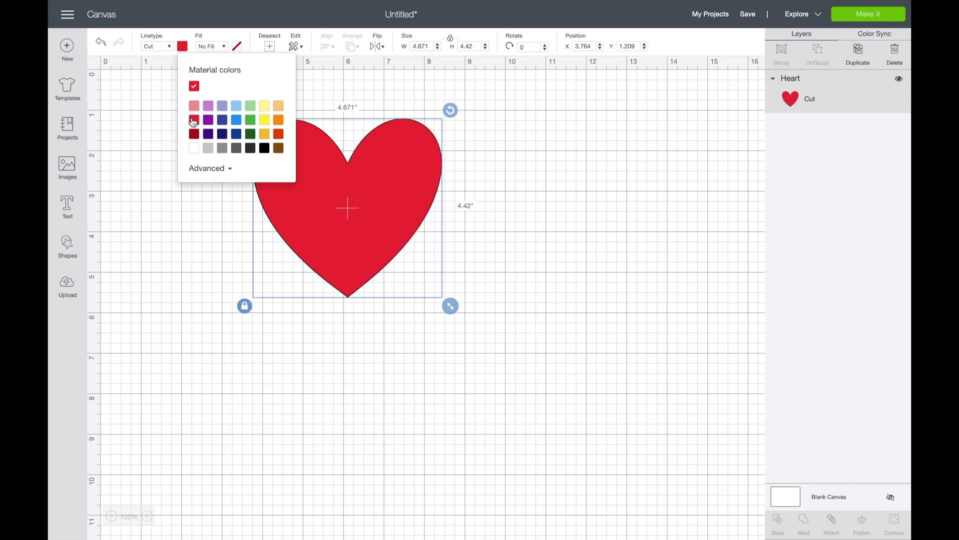
# - Duplicate the red heart, shrink it inside the large one and make it yellow
pyautogui.hotkey('ctrl', 'd')
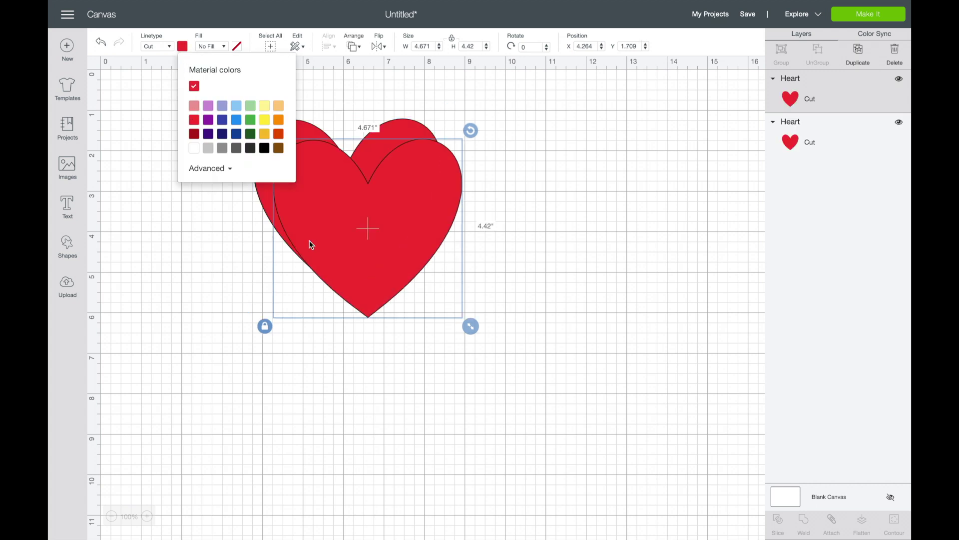
pyautogui.moveTo(473, 329); pyautogui.dragTo(415, 289)
pyautogui.moveTo(334, 219); pyautogui.dragTo(344, 236)
pyautogui.click(183, 46)
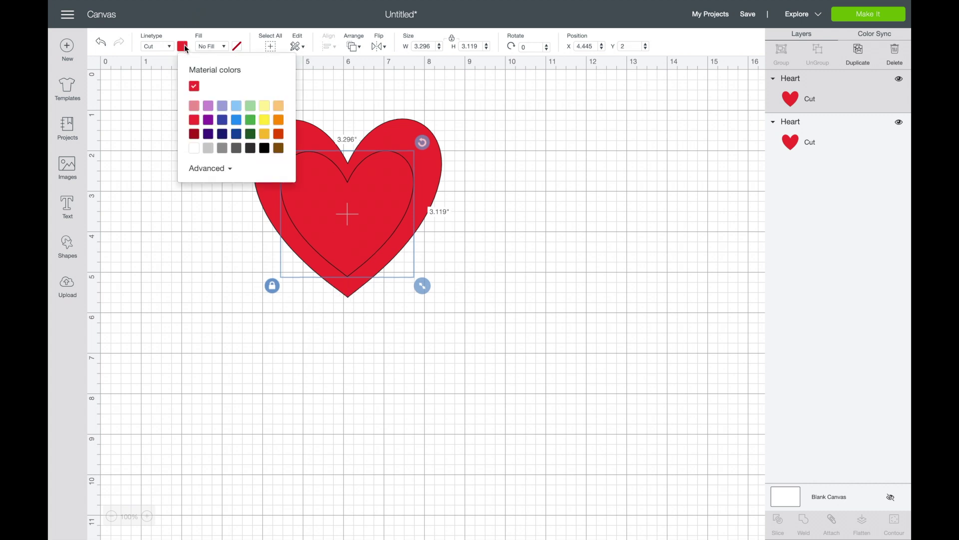
pyautogui.click(266, 120)
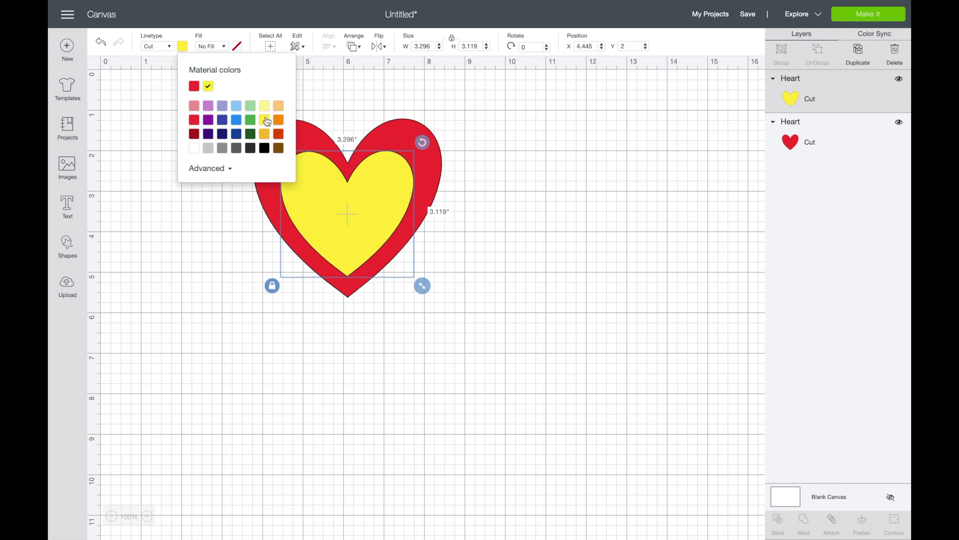
# - Add a smaller, about 2-inch copy centred inside the yellow heart and make it blue
pyautogui.hotkey('ctrl', 'd')
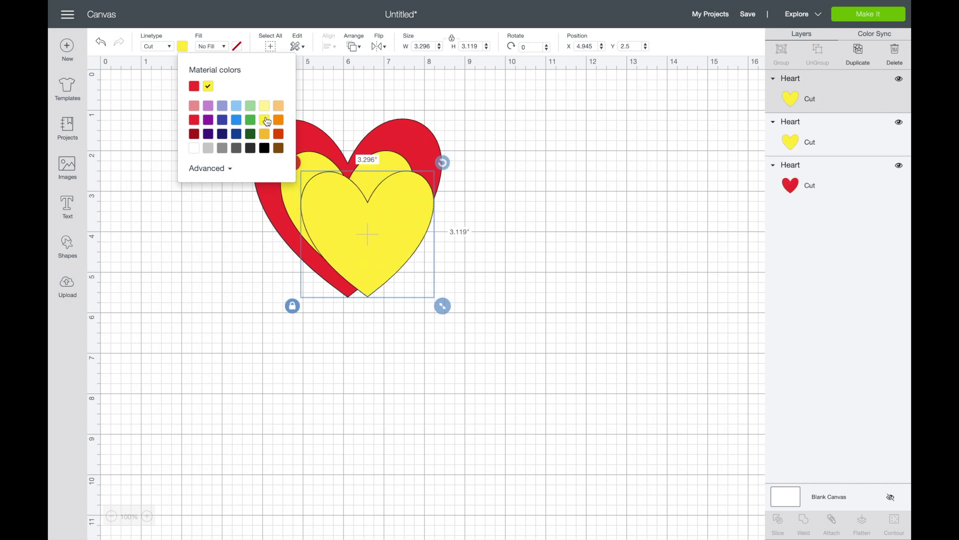
pyautogui.moveTo(445, 307); pyautogui.dragTo(394, 271)
pyautogui.moveTo(349, 235); pyautogui.dragTo(352, 243)
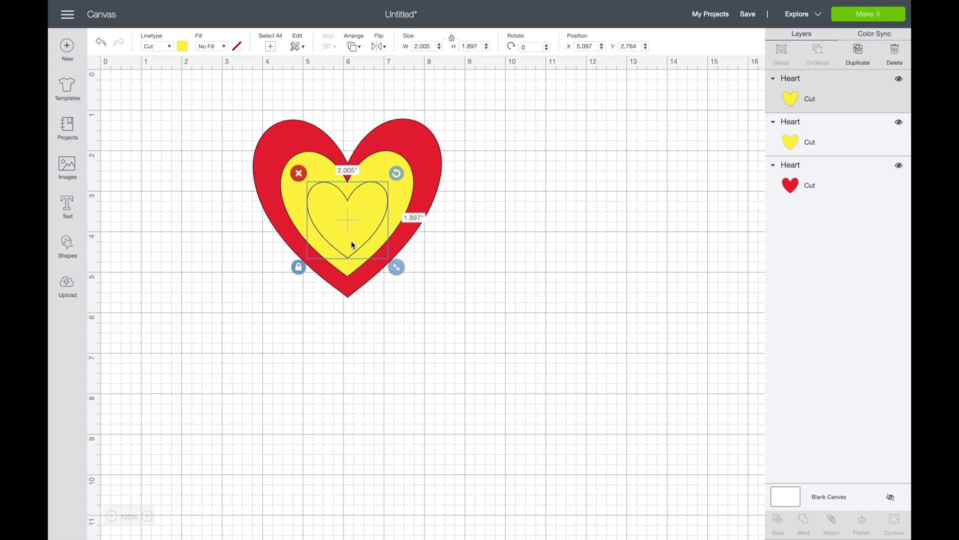
pyautogui.click(183, 47)
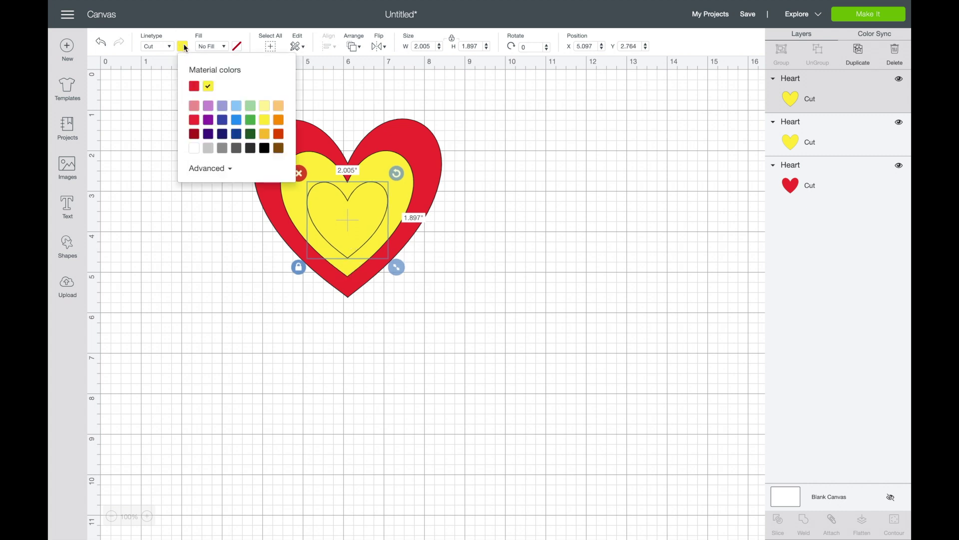
pyautogui.click(237, 119)
pyautogui.click(460, 157)
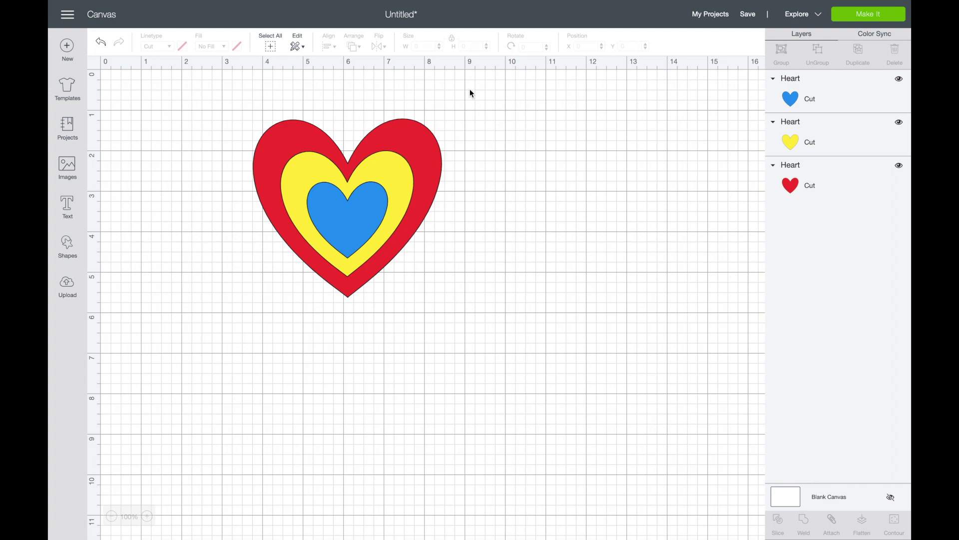
# - Preview the yellow and blue heart mats, then return to the canvas and select all three hearts
pyautogui.click(865, 16)
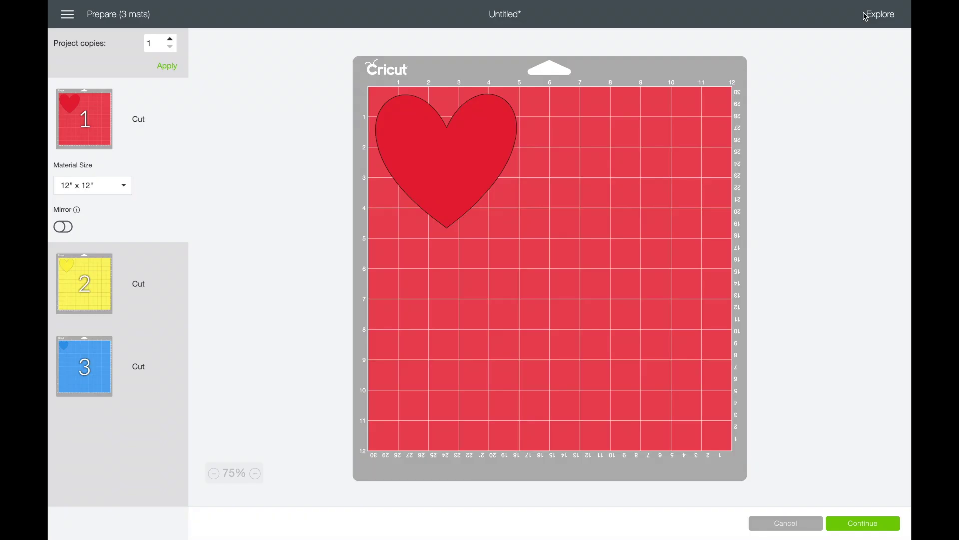
pyautogui.click(94, 262)
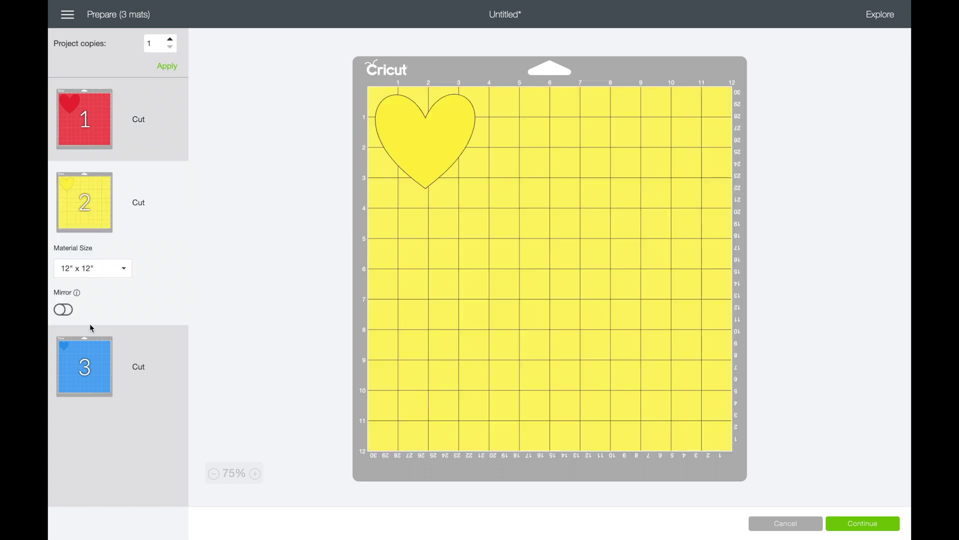
pyautogui.click(80, 375)
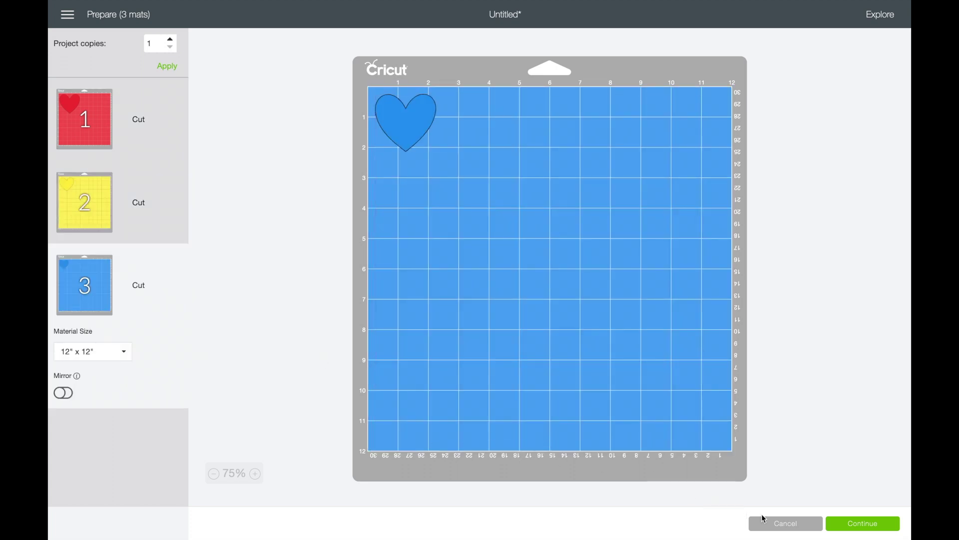
pyautogui.click(785, 524)
pyautogui.moveTo(472, 101); pyautogui.dragTo(227, 328)
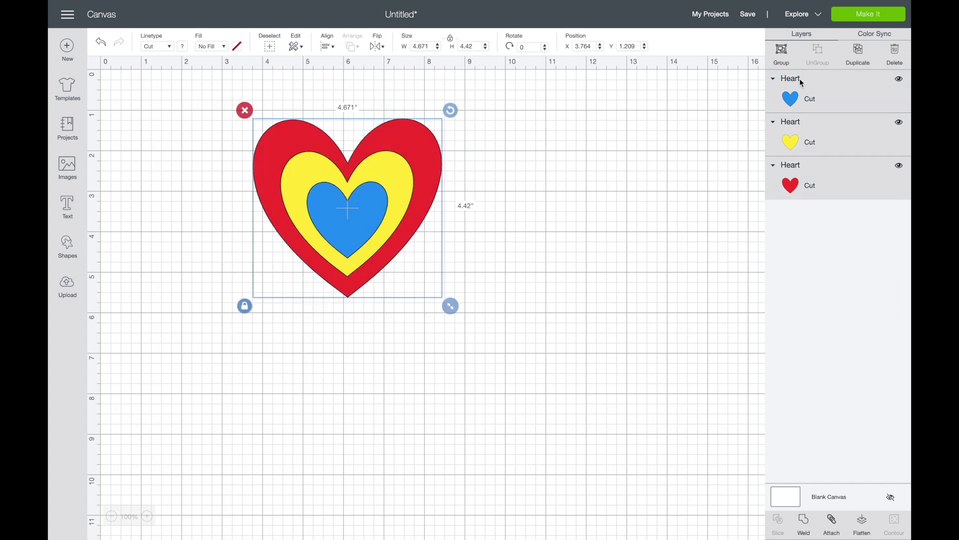
# - Group and weld the three hearts into one red heart, move it top-left and preview the mat
pyautogui.click(781, 51)
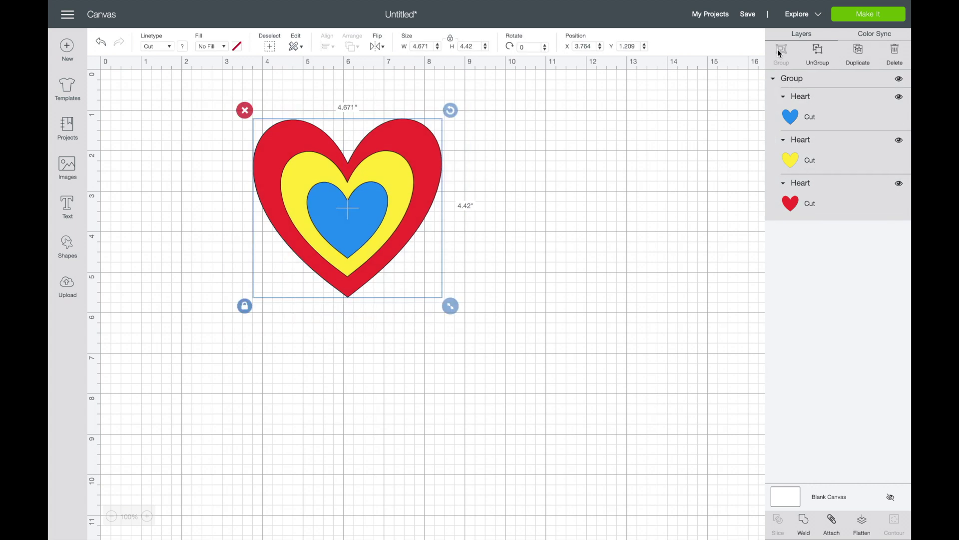
pyautogui.click(803, 521)
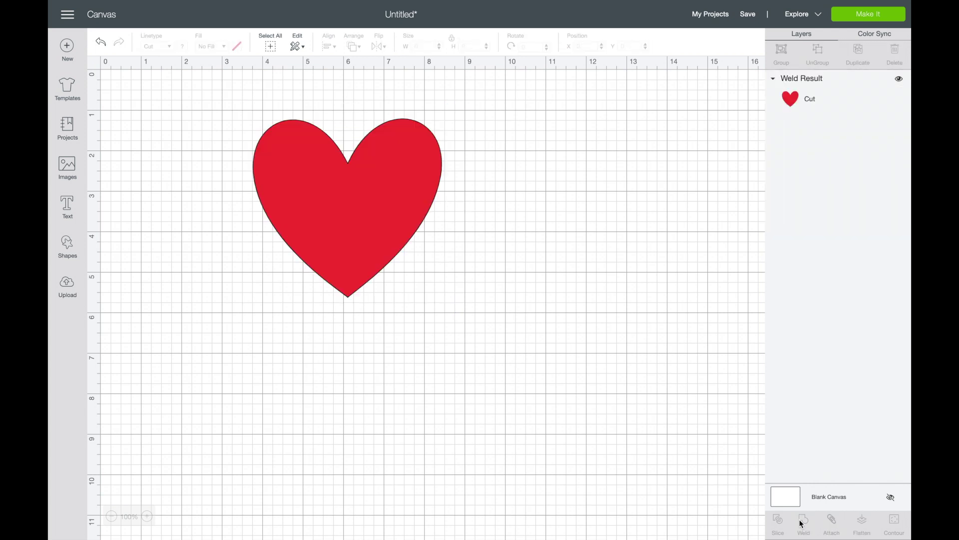
pyautogui.moveTo(397, 215); pyautogui.dragTo(332, 198)
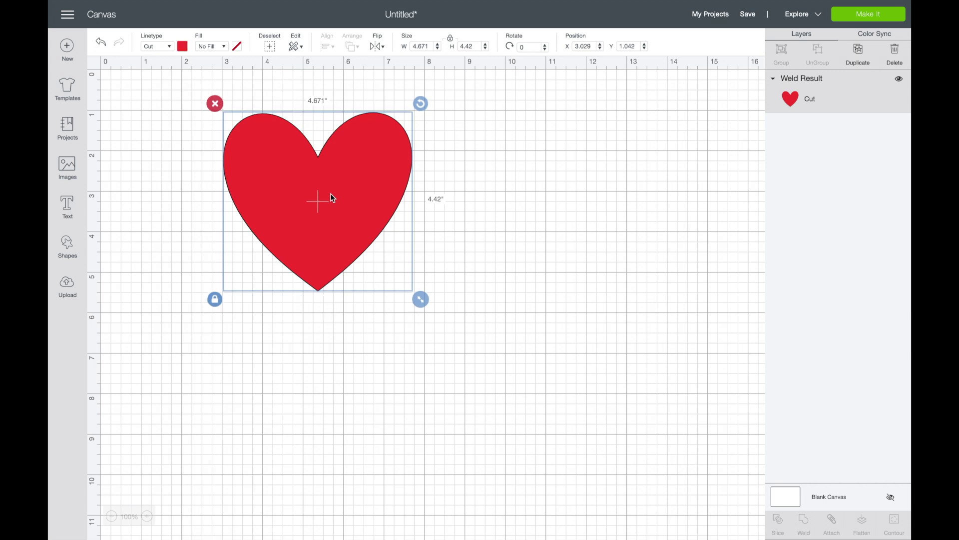
pyautogui.click(850, 18)
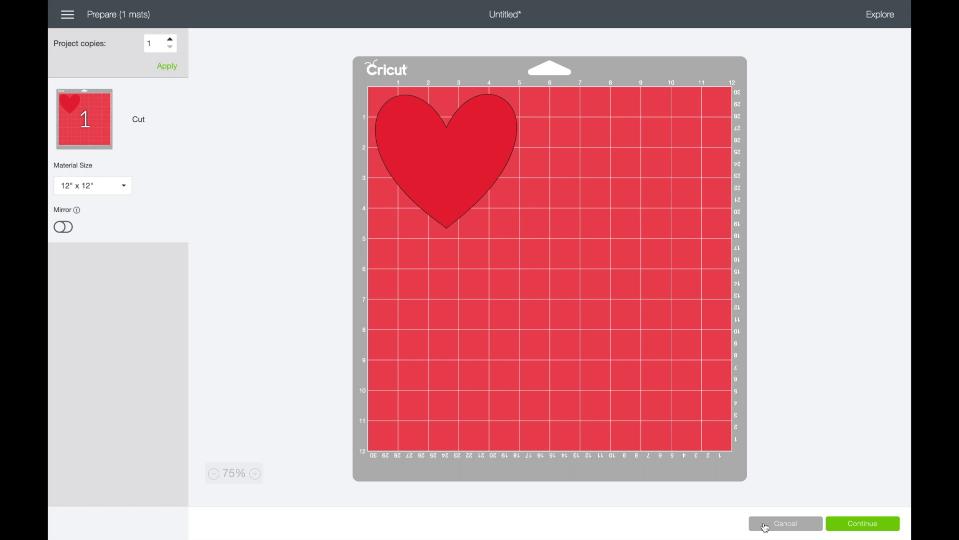
pyautogui.click(766, 525)
# - Undo the weld and ungroup the three hearts back into separate layers
pyautogui.hotkey('ctrl', 'z')
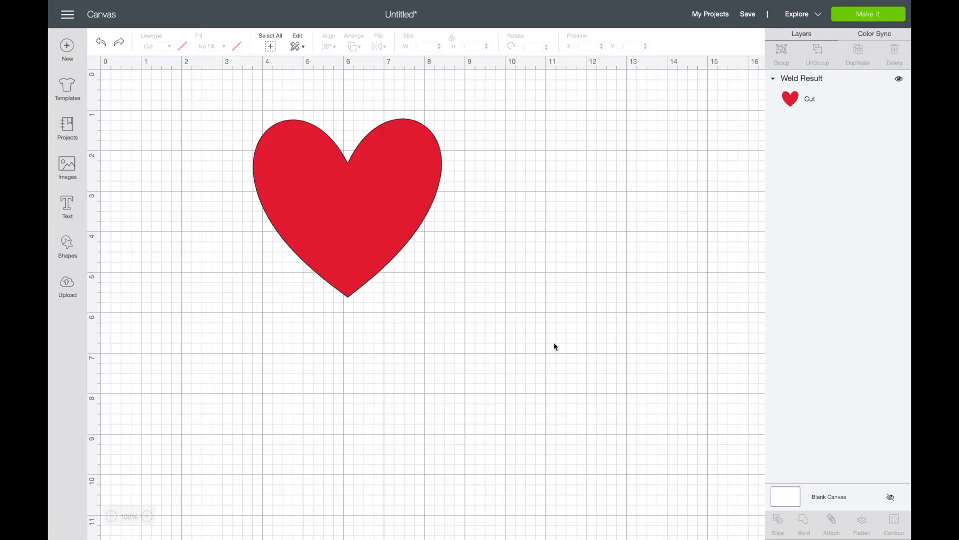
pyautogui.hotkey('ctrl', 'z')
pyautogui.moveTo(349, 232); pyautogui.dragTo(375, 263)
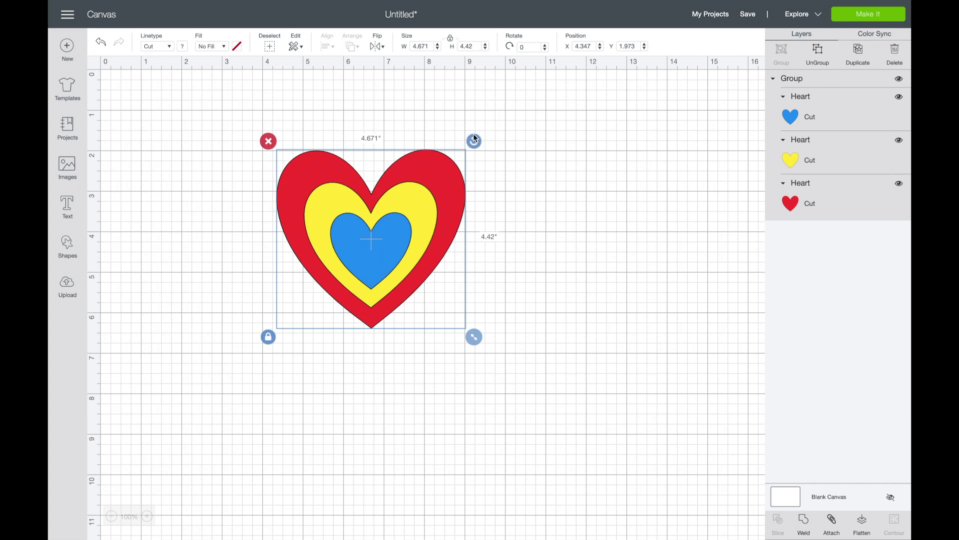
pyautogui.click(822, 53)
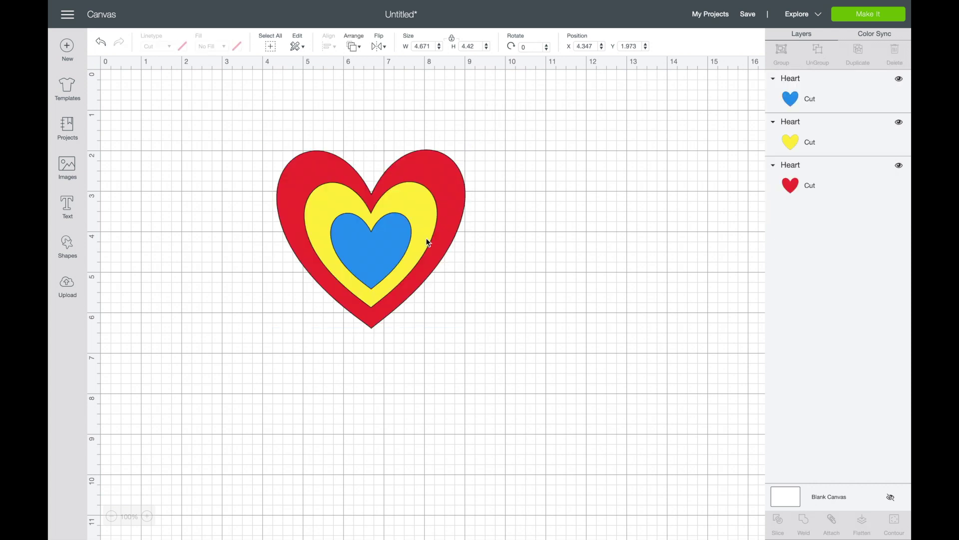
pyautogui.click(492, 267)
# - Spread the yellow and blue hearts out to the right, overlapping, and preview mats 2 and 3
pyautogui.moveTo(415, 201); pyautogui.dragTo(531, 224)
pyautogui.moveTo(391, 234); pyautogui.dragTo(589, 274)
pyautogui.click(658, 221)
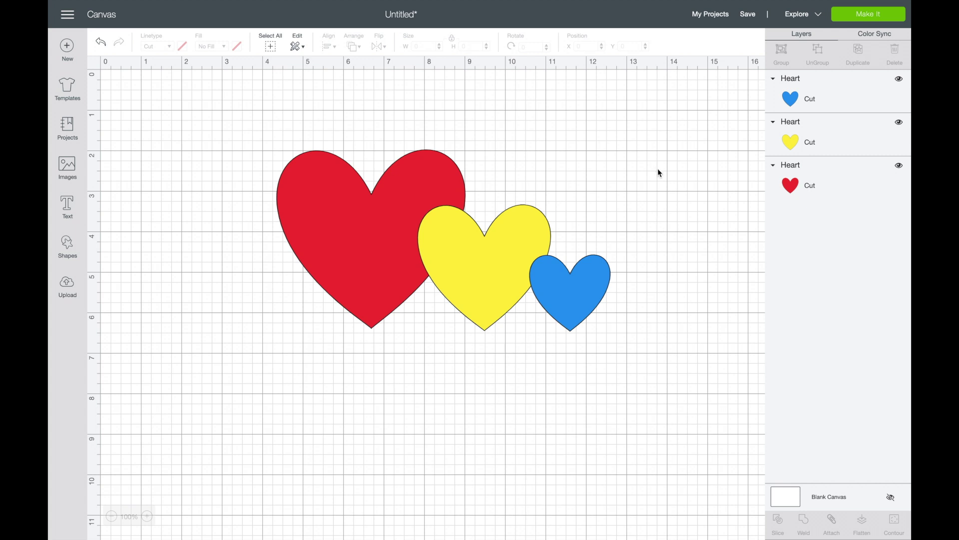
pyautogui.click(600, 270)
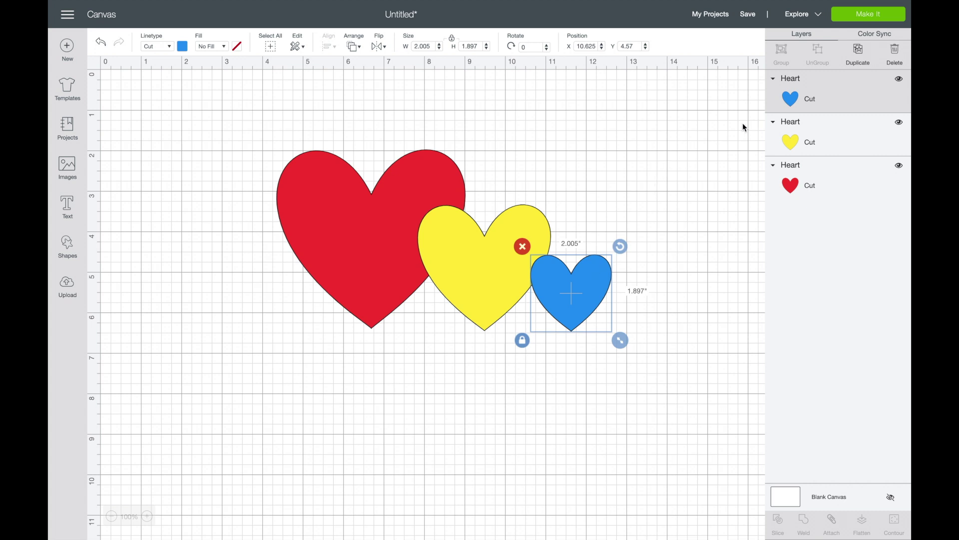
pyautogui.click(869, 16)
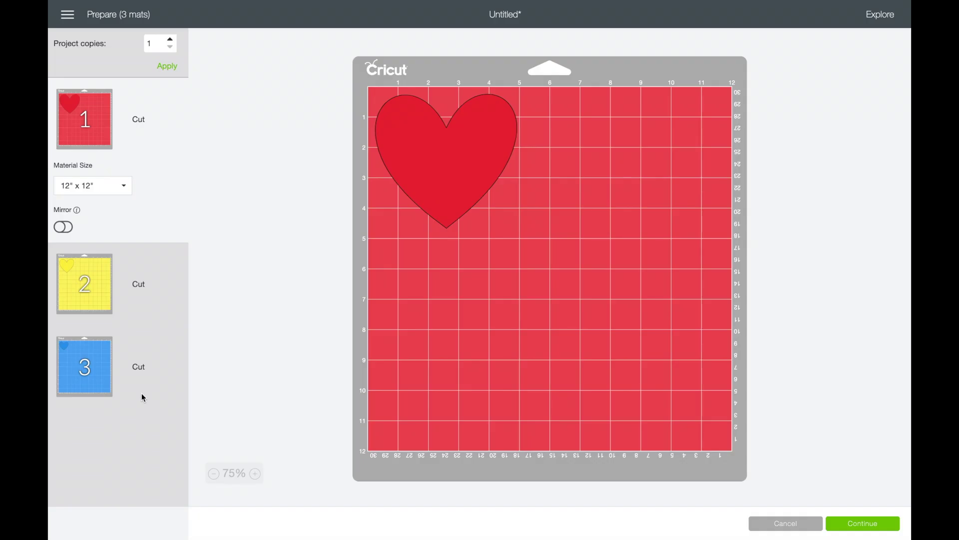
pyautogui.click(90, 306)
pyautogui.click(90, 363)
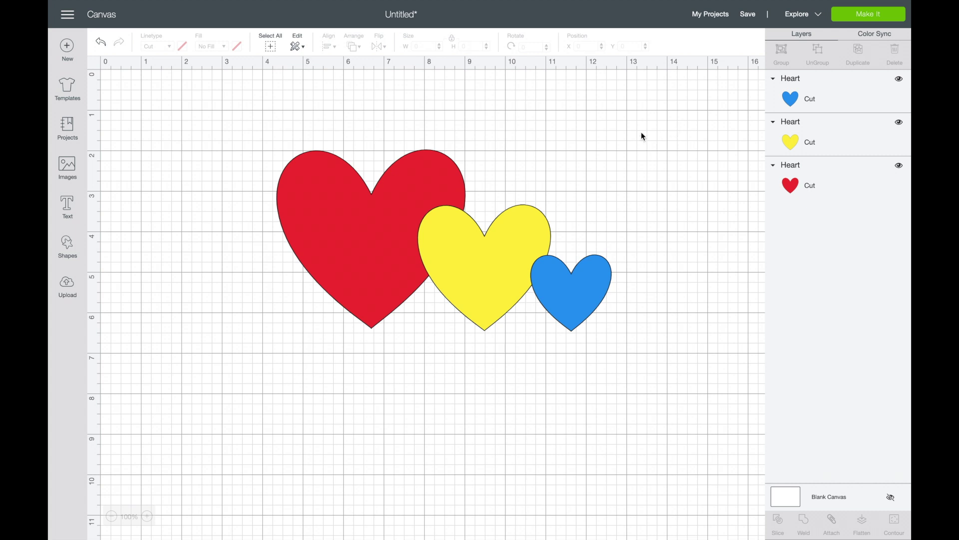
# - Group the three hearts, resize them to about 5.13 inches wide, weld them, and send to Make It
pyautogui.moveTo(675, 126); pyautogui.dragTo(244, 370)
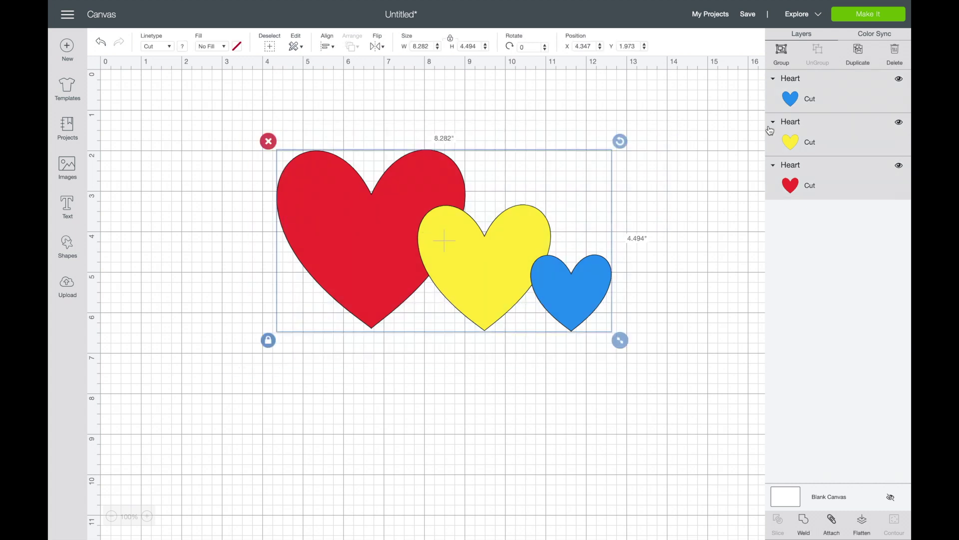
pyautogui.click(783, 62)
pyautogui.moveTo(620, 341); pyautogui.dragTo(496, 291)
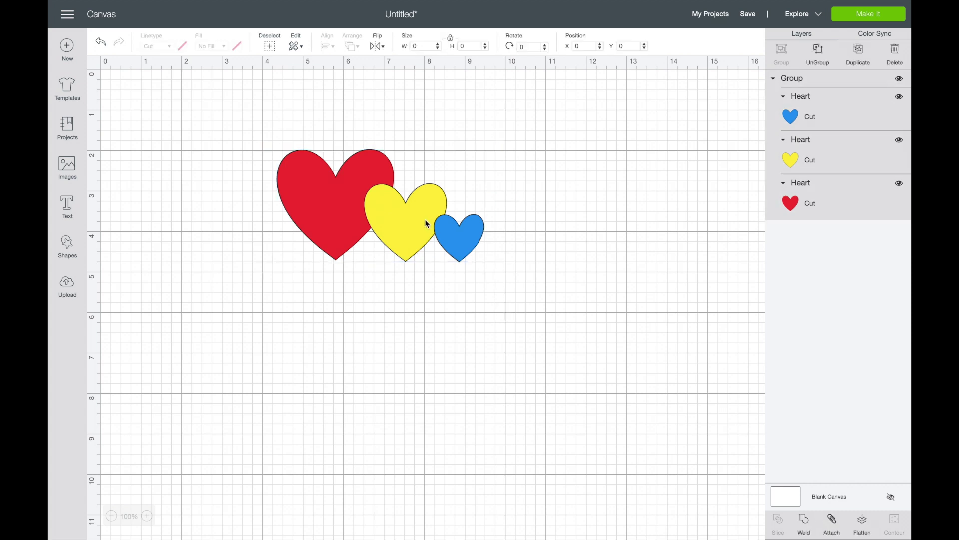
pyautogui.click(804, 525)
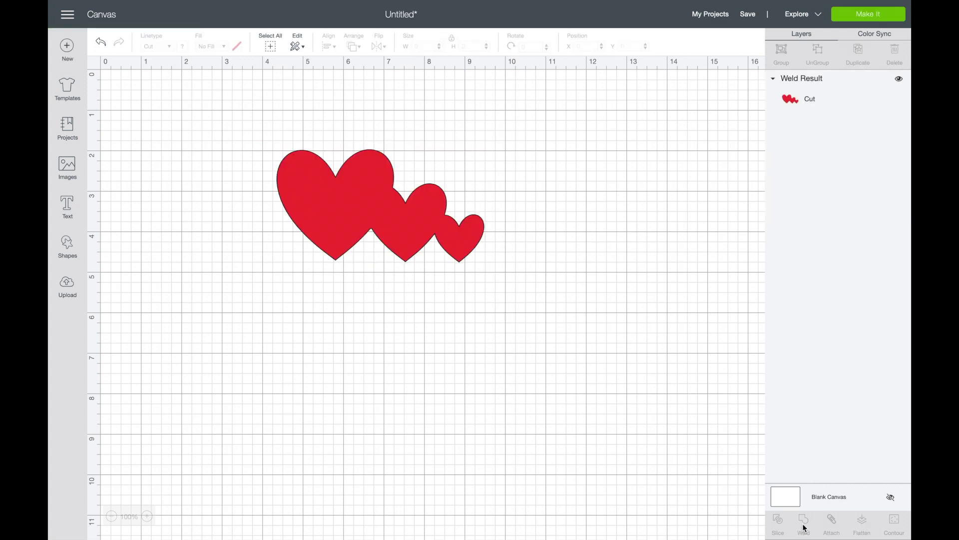
pyautogui.click(859, 14)
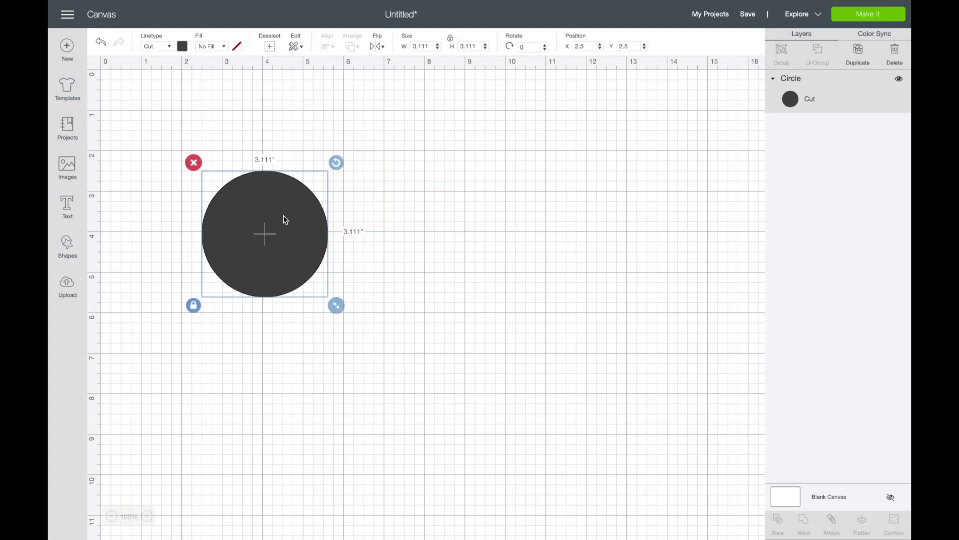
# - Duplicate the circle into a vertical stack and shrink the top circle to about 2 inches
pyautogui.moveTo(283, 215); pyautogui.dragTo(325, 259)
pyautogui.hotkey('ctrl', 'd')
pyautogui.hotkey('ctrl', 'd')
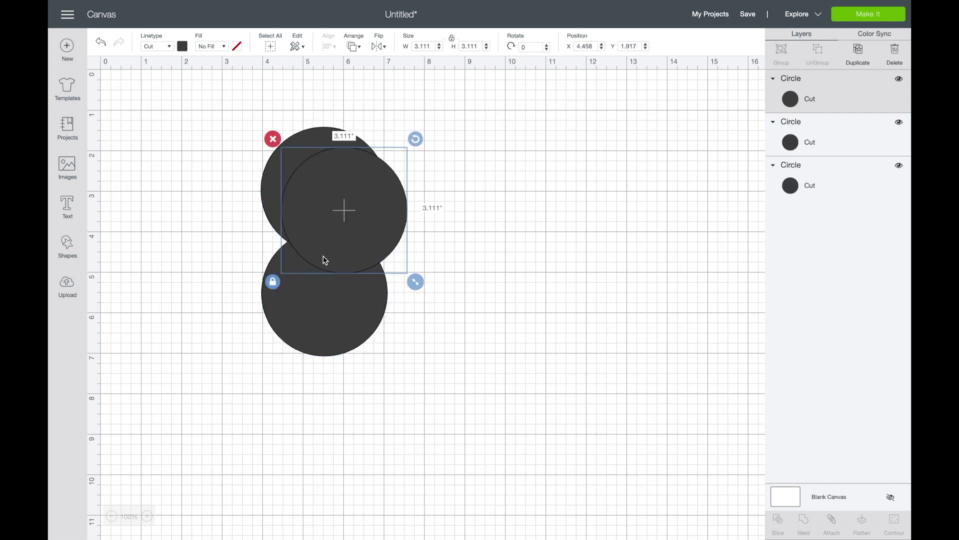
pyautogui.moveTo(359, 222); pyautogui.dragTo(340, 407)
pyautogui.click(370, 192)
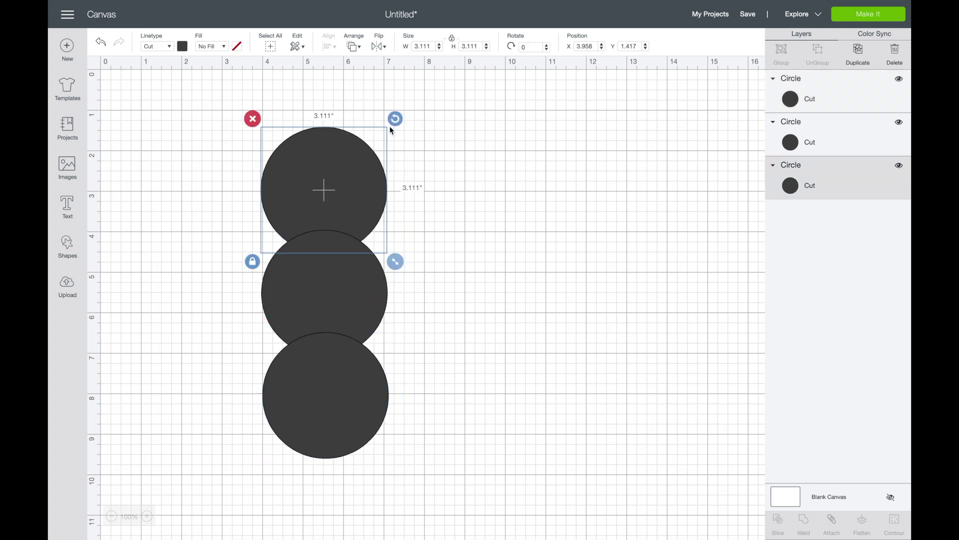
pyautogui.moveTo(396, 262); pyautogui.dragTo(351, 217)
pyautogui.moveTo(302, 189); pyautogui.dragTo(324, 218)
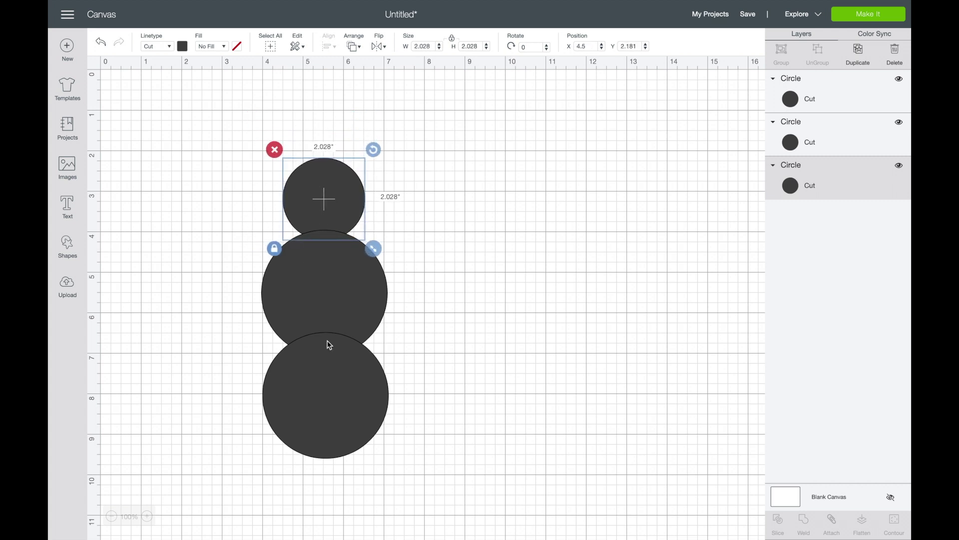
# - Enlarge the bottom circle to about 3.8 inches and nudge the circles together so they overlap
pyautogui.moveTo(341, 413); pyautogui.dragTo(327, 400)
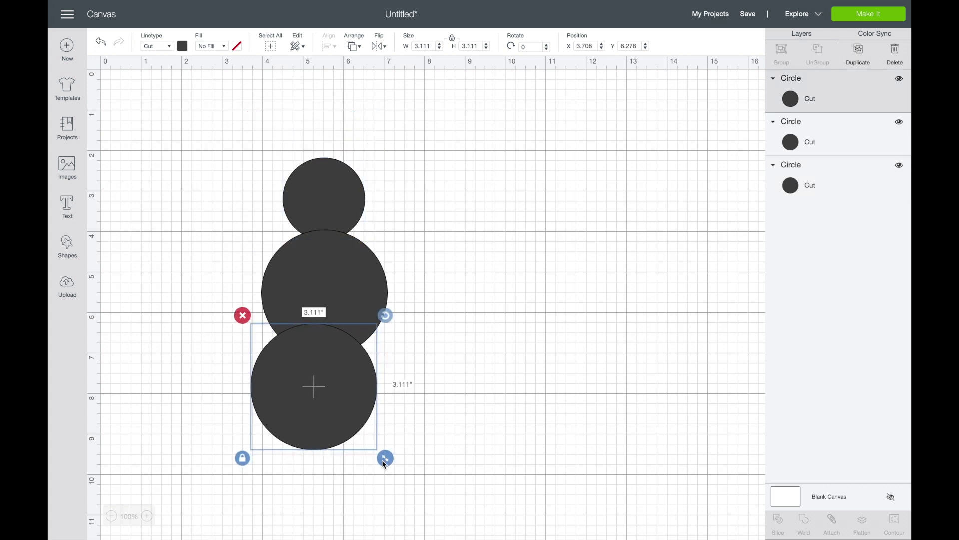
pyautogui.moveTo(384, 464); pyautogui.dragTo(412, 467)
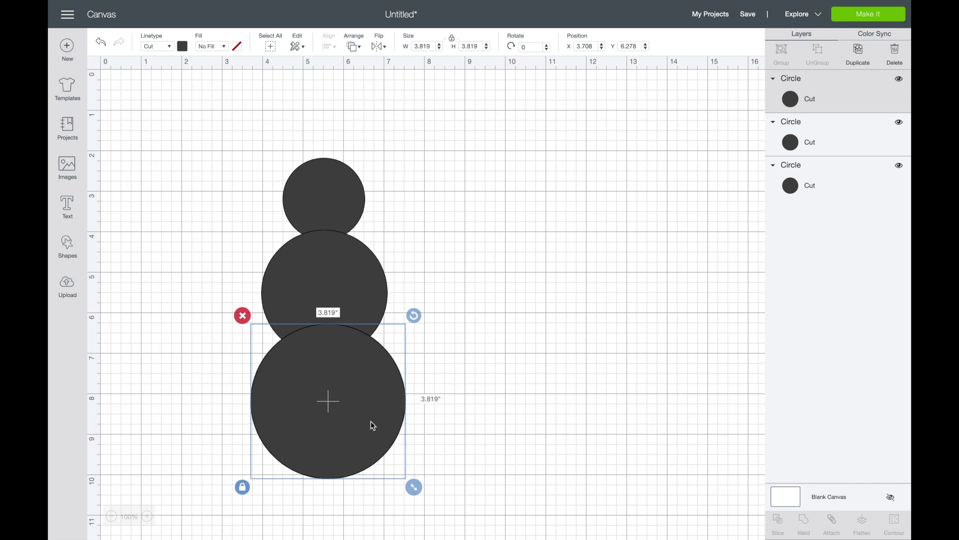
pyautogui.moveTo(338, 400); pyautogui.dragTo(336, 393)
pyautogui.click(462, 327)
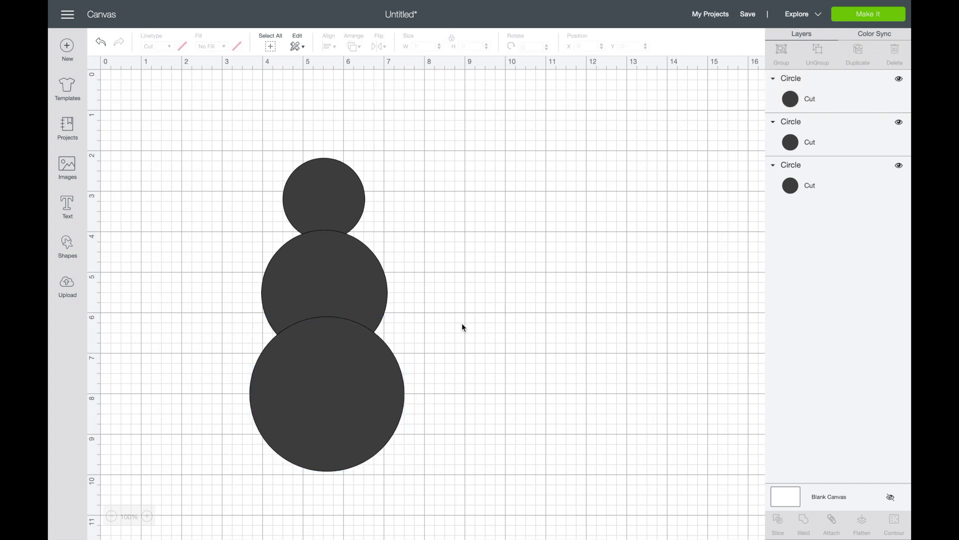
pyautogui.moveTo(332, 193); pyautogui.dragTo(334, 202)
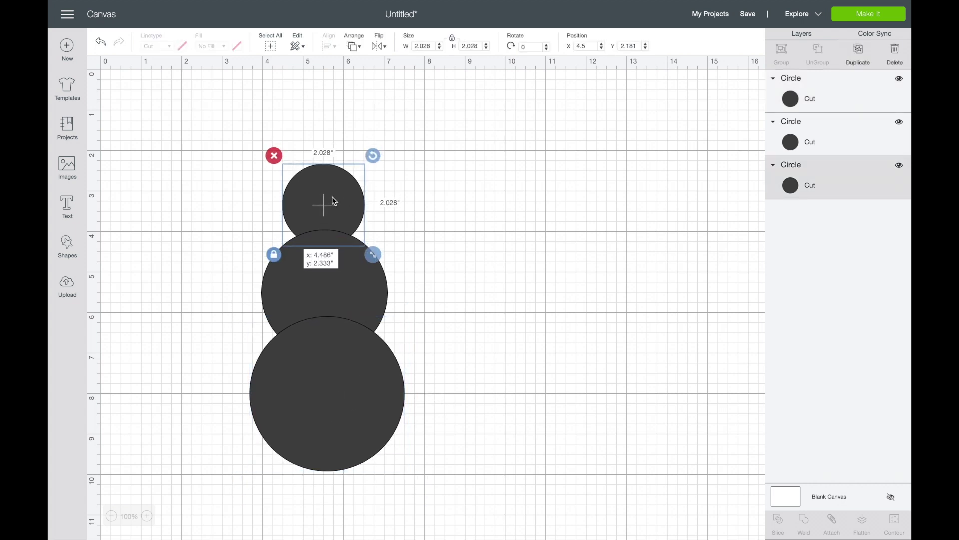
pyautogui.click(563, 121)
# - Preview the snowman on the cutting mat, then select all three circles
pyautogui.click(864, 22)
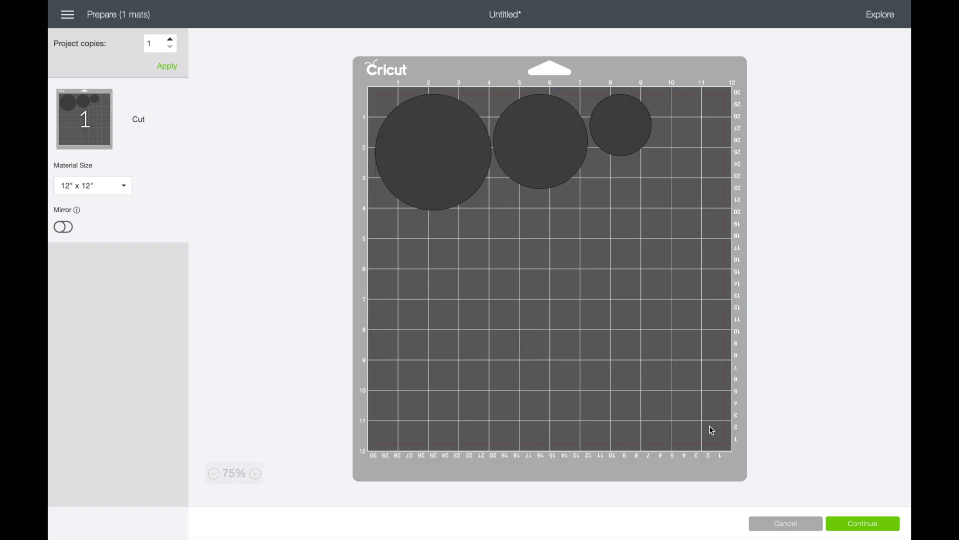
pyautogui.click(779, 527)
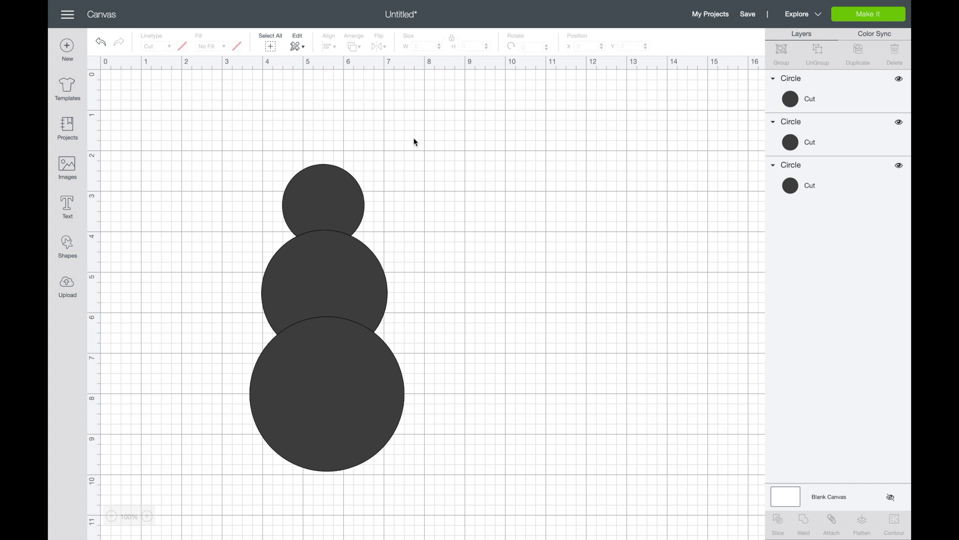
pyautogui.moveTo(414, 142); pyautogui.dragTo(225, 504)
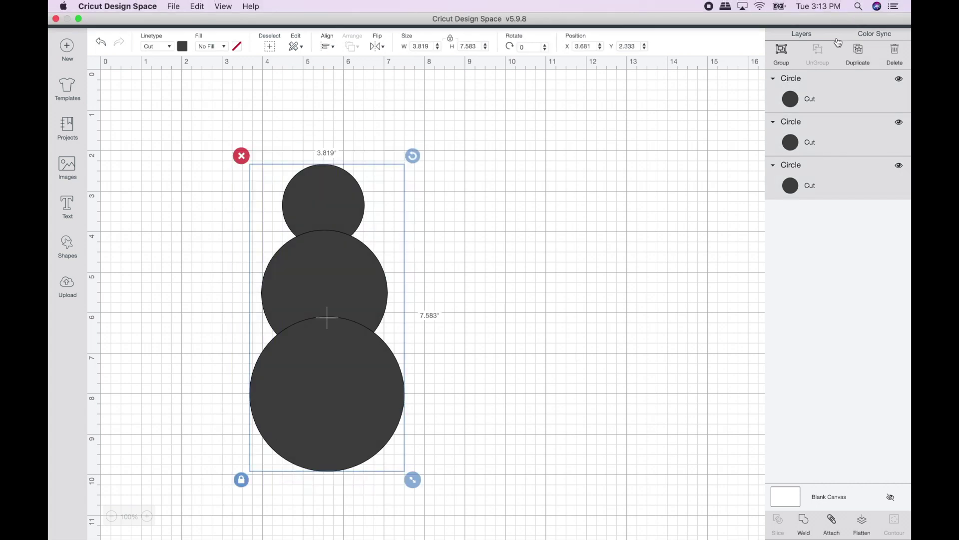
# - Group the circles, shrink to 2.364 × 4.694 inches, move near the top and preview the mat
pyautogui.click(777, 51)
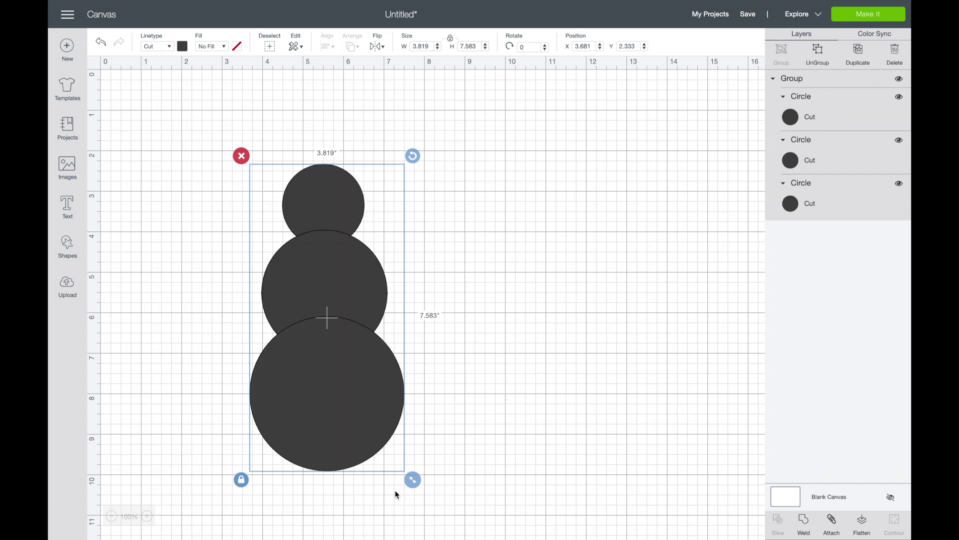
pyautogui.moveTo(412, 480); pyautogui.dragTo(353, 362)
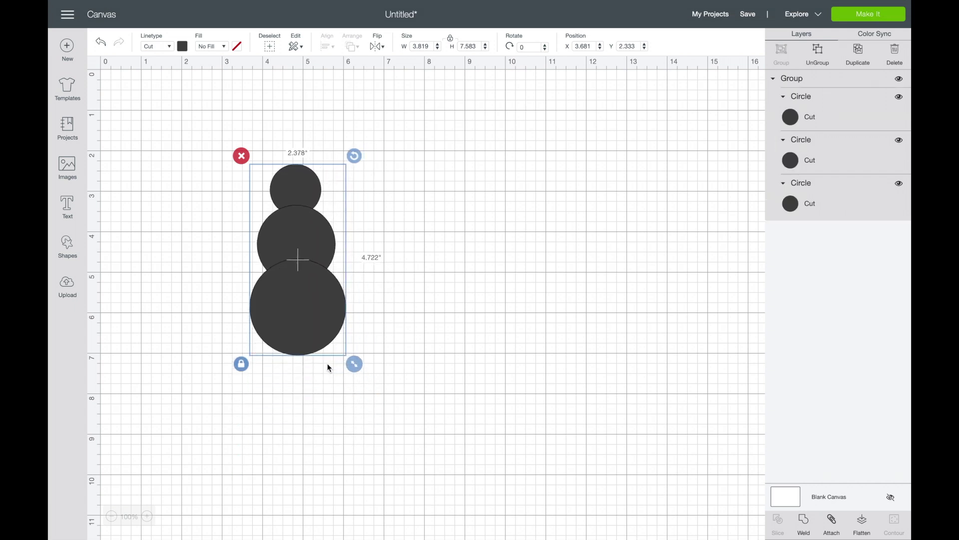
pyautogui.moveTo(297, 316); pyautogui.dragTo(341, 255)
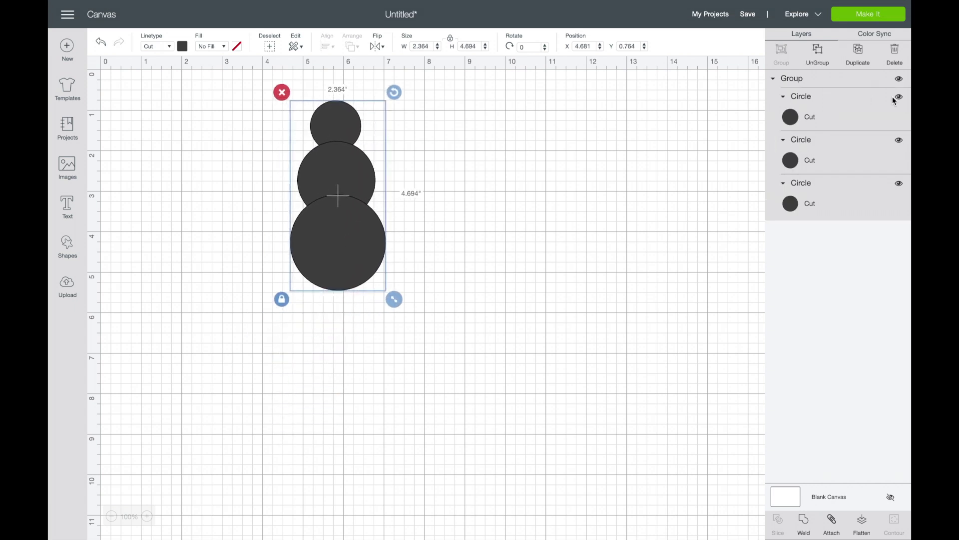
pyautogui.click(875, 15)
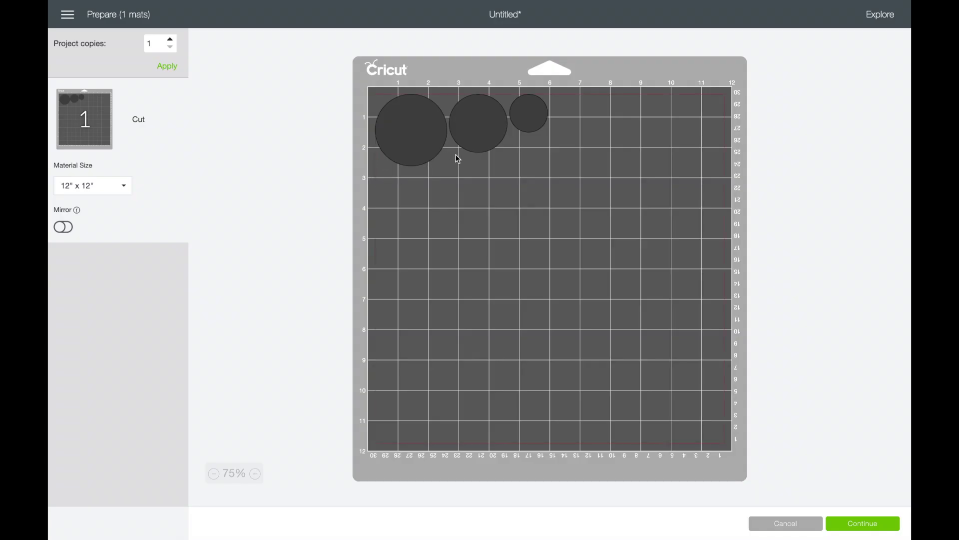
pyautogui.click(783, 524)
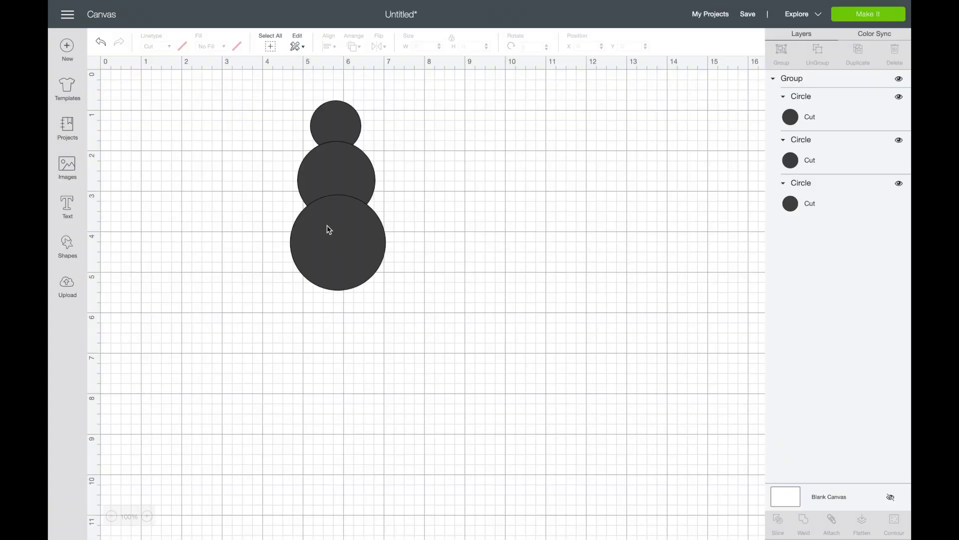
pyautogui.click(328, 225)
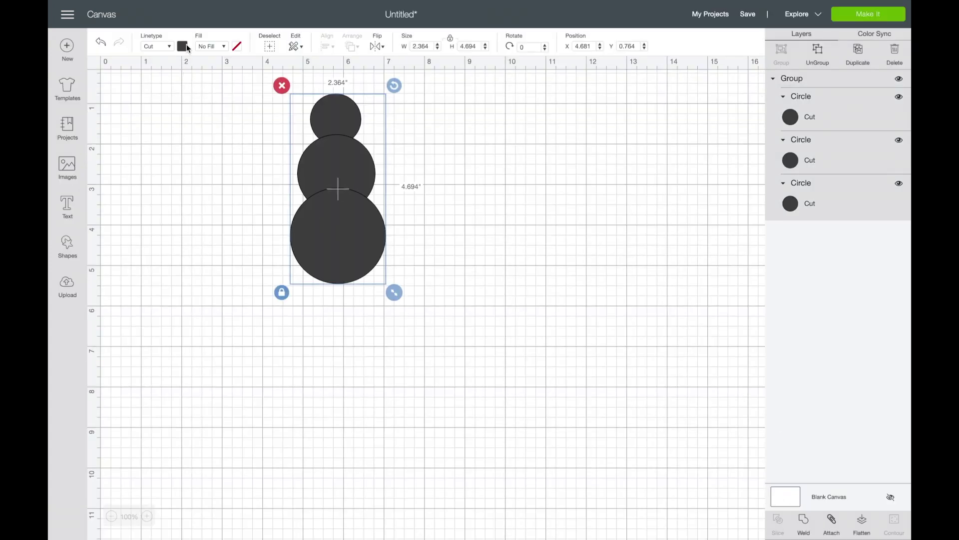
# - Change the snowman circles' colour to white and preview them on the cutting mat
pyautogui.click(182, 46)
pyautogui.click(194, 148)
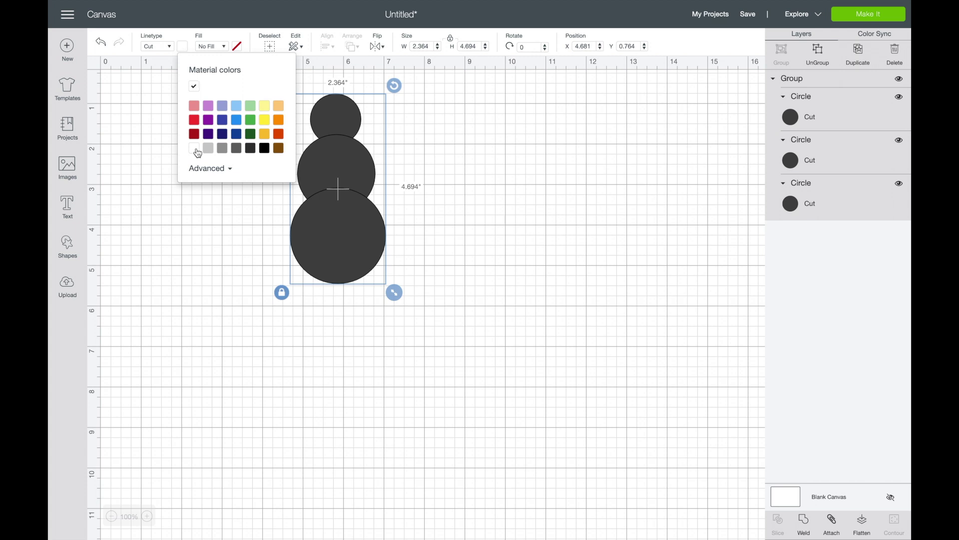
pyautogui.click(495, 212)
pyautogui.click(348, 175)
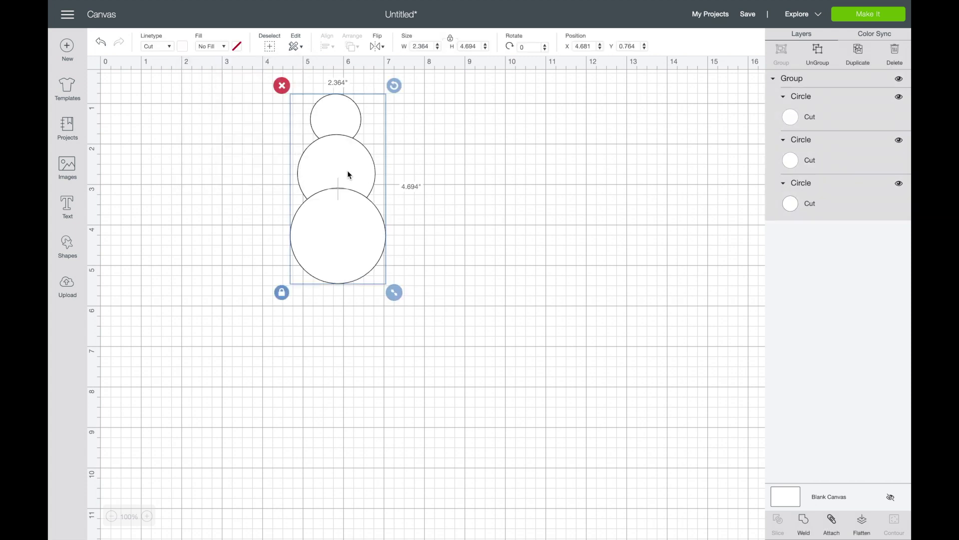
pyautogui.click(866, 14)
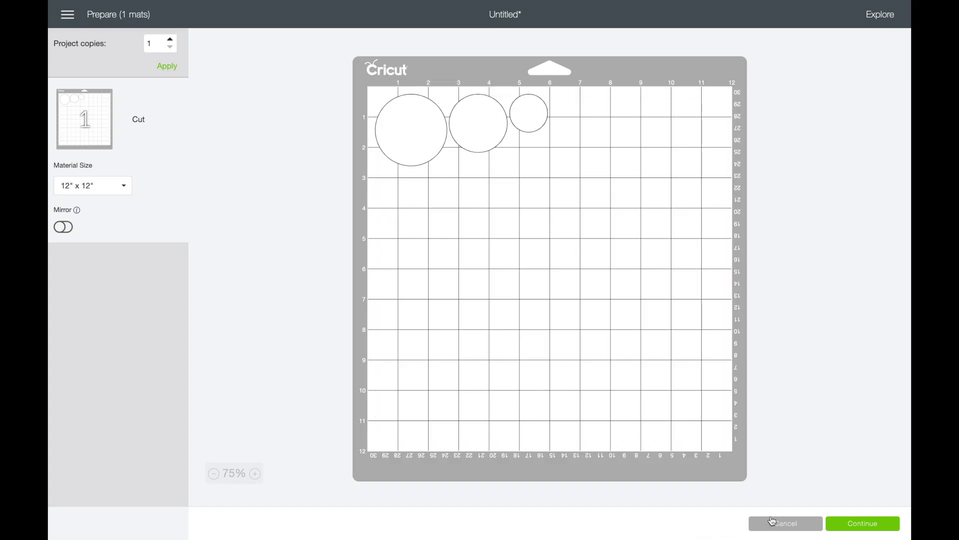
pyautogui.click(786, 523)
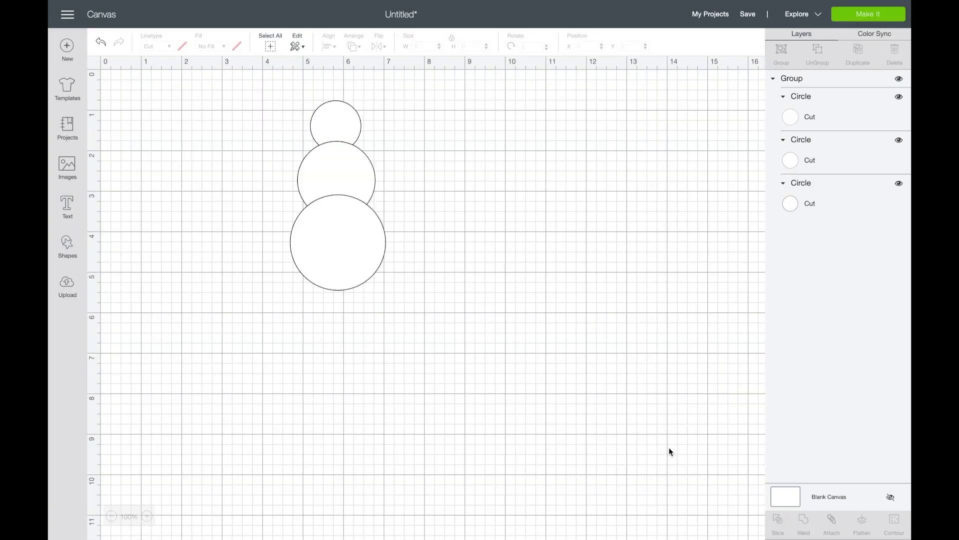
# - Weld the three circles into one shape, enlarge it to 3.204 × 6.361 inches and preview it
pyautogui.click(352, 271)
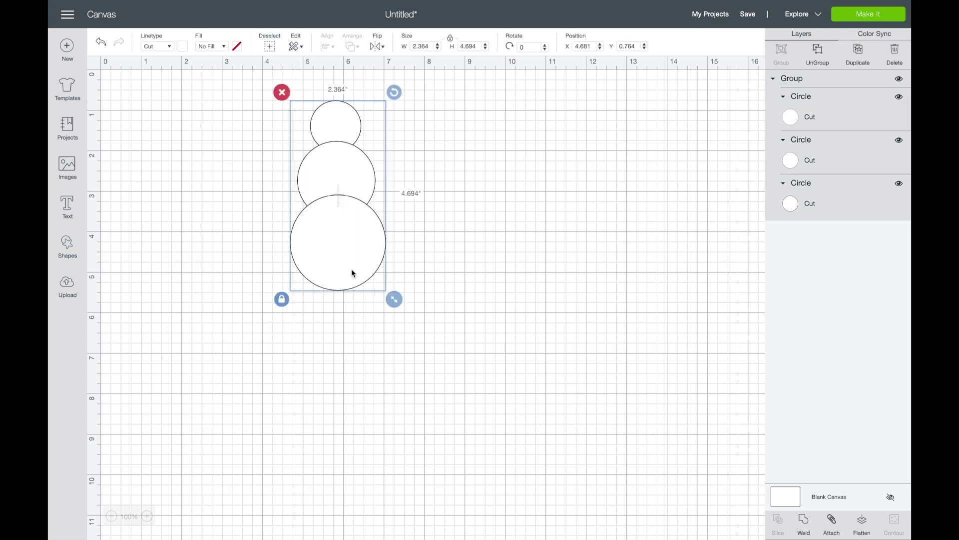
pyautogui.click(805, 522)
pyautogui.click(361, 242)
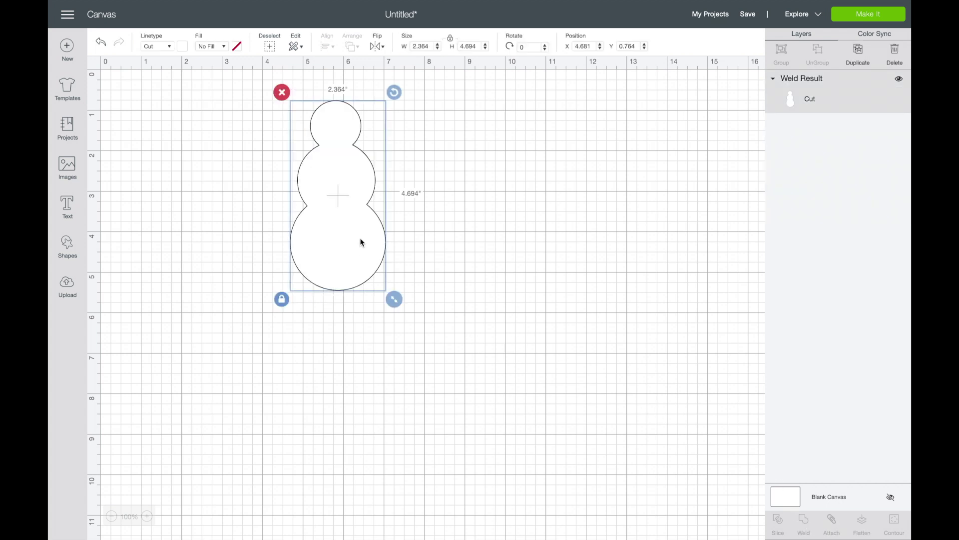
pyautogui.moveTo(398, 303); pyautogui.dragTo(428, 367)
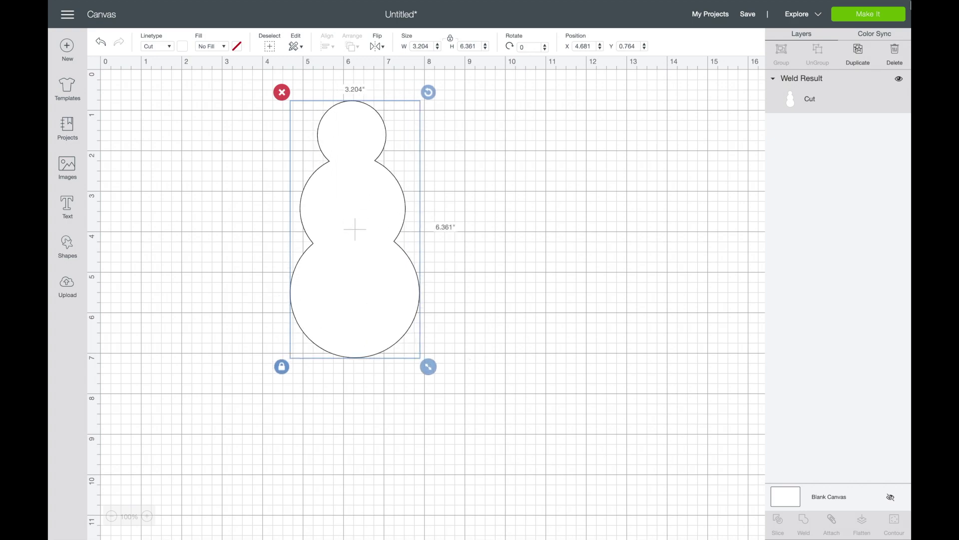
pyautogui.click(887, 14)
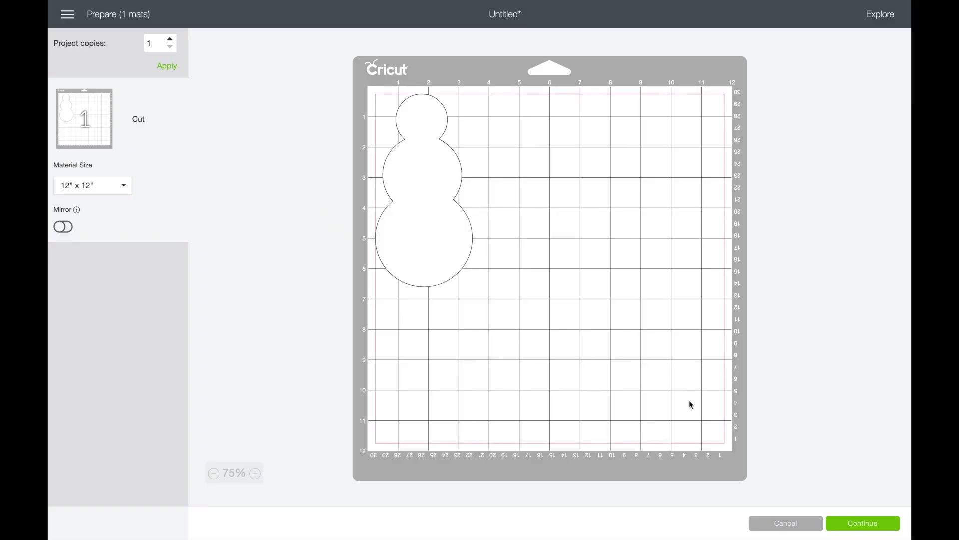
pyautogui.click(353, 288)
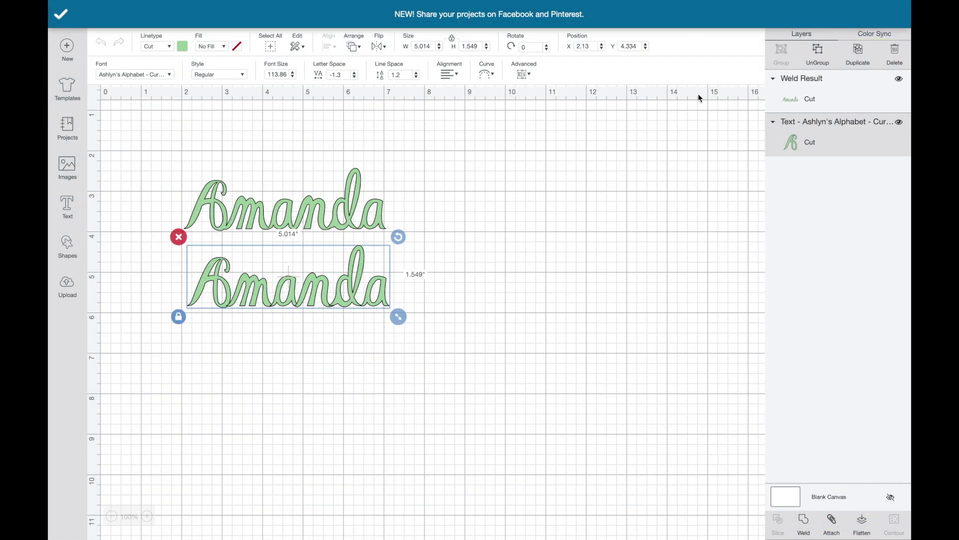
pyautogui.click(694, 214)
pyautogui.moveTo(756, 16)
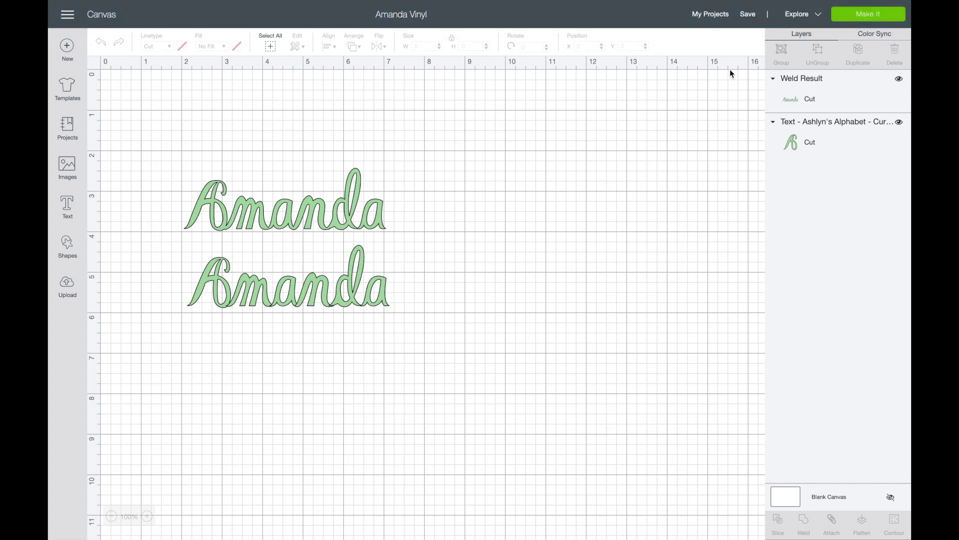
pyautogui.click(888, 16)
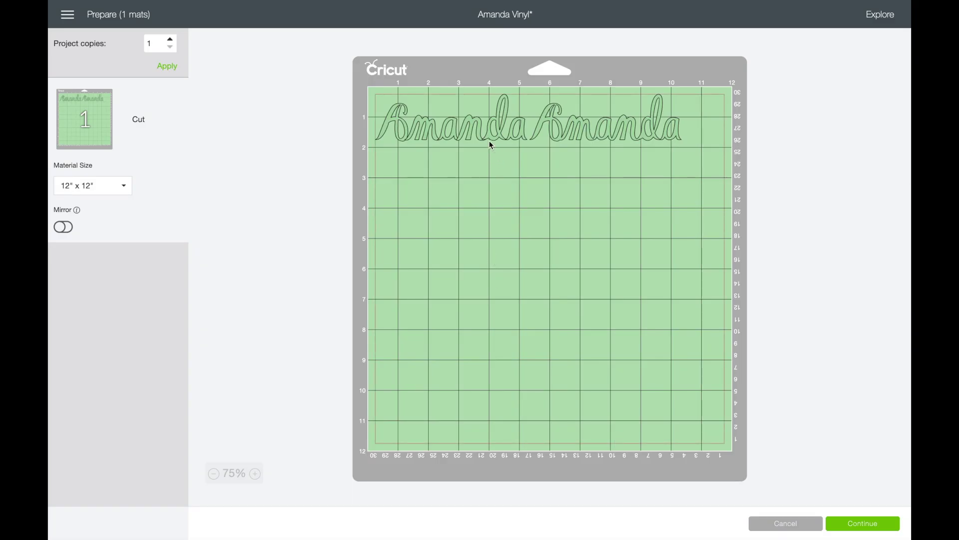
pyautogui.click(755, 521)
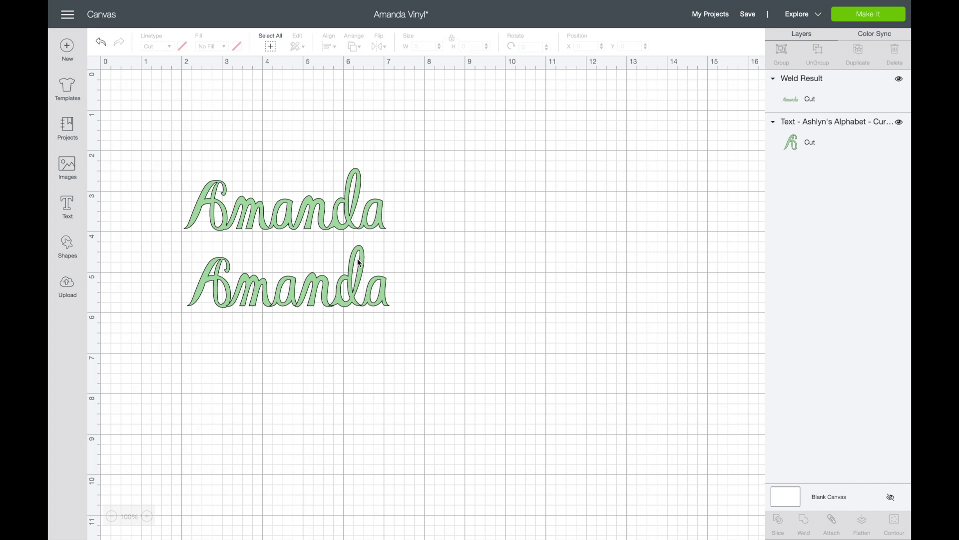
pyautogui.click(359, 263)
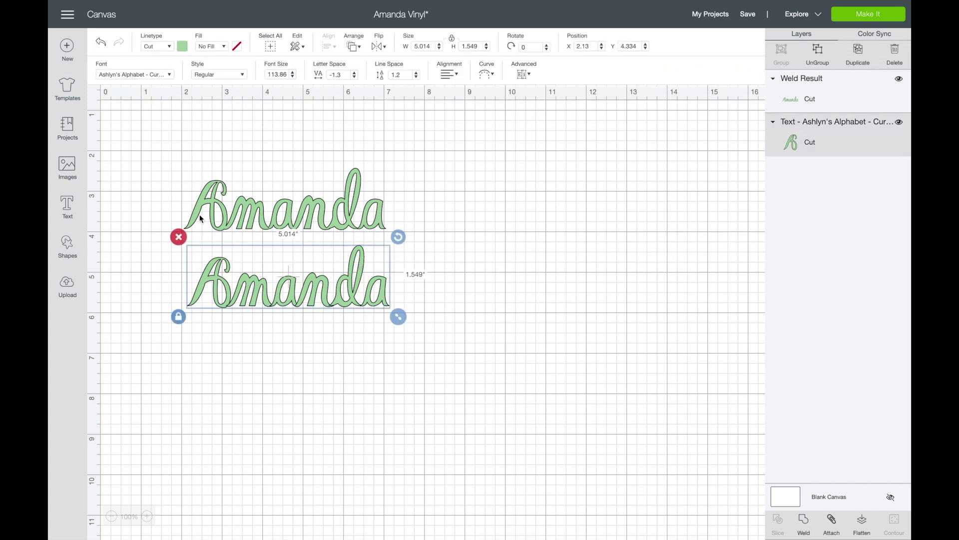
pyautogui.click(170, 250)
# - Replace the duplicate lower Amanda text with a new 'Summer 2020' text box
pyautogui.click(219, 282)
pyautogui.click(179, 239)
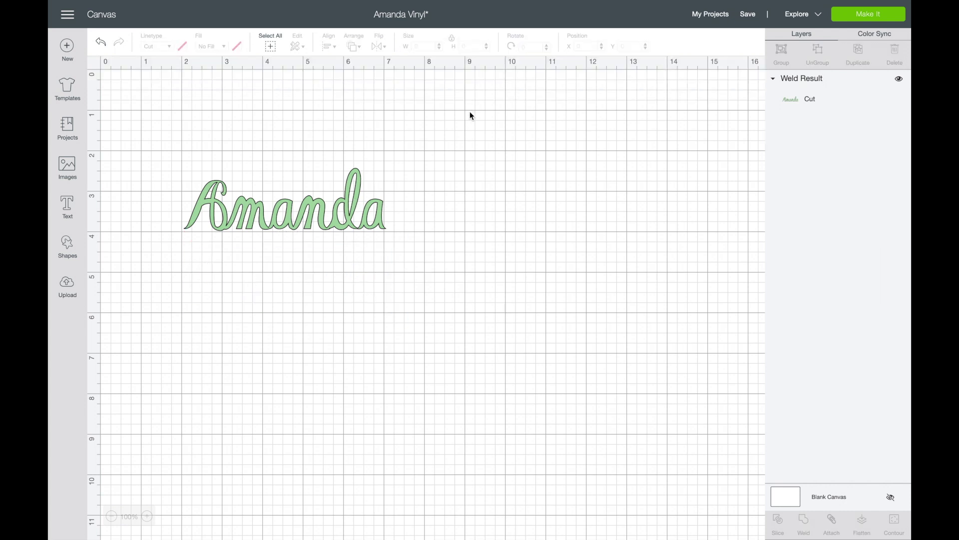
pyautogui.click(64, 210)
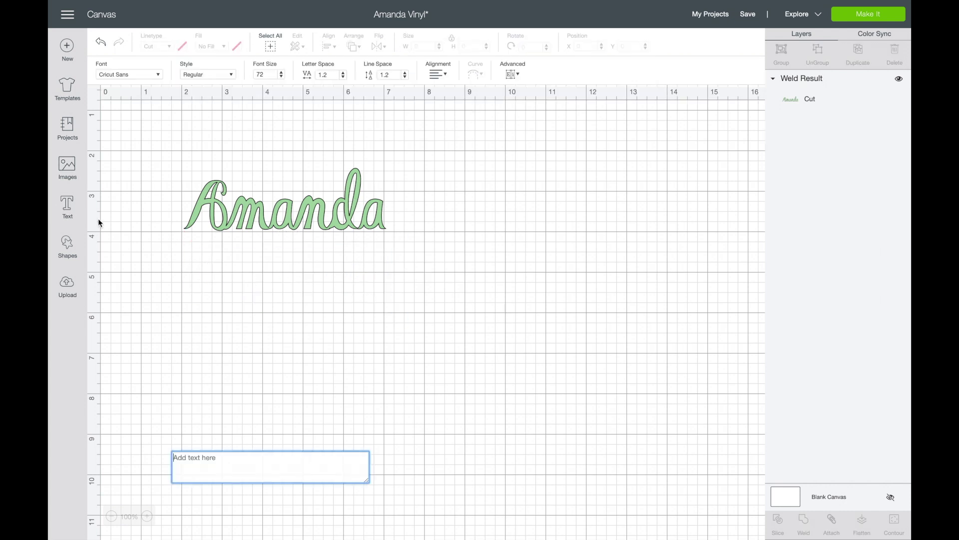
pyautogui.write('Summer')
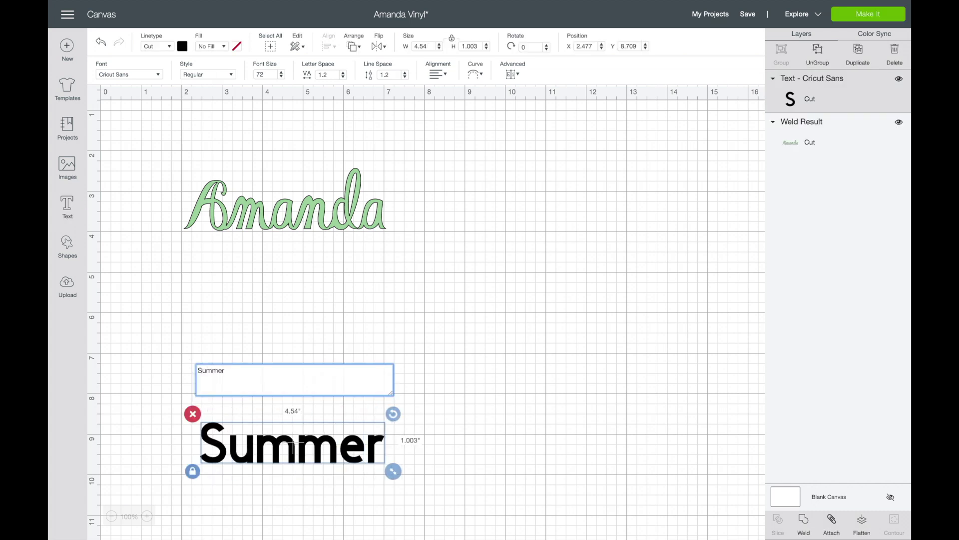
pyautogui.write(' 2020')
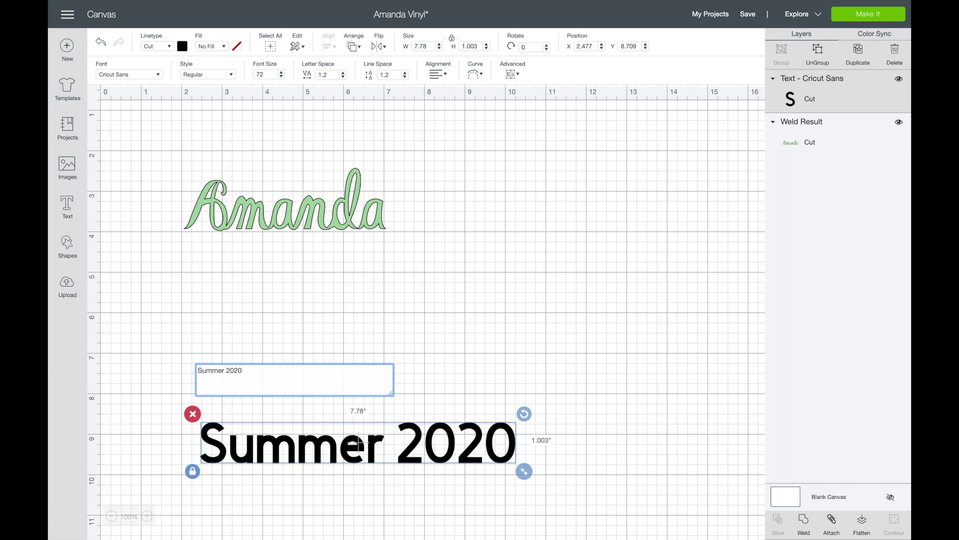
# - Move Amanda down and right, then shrink Summer 2020 to about 3.016 in wide beneath it
pyautogui.click(308, 213)
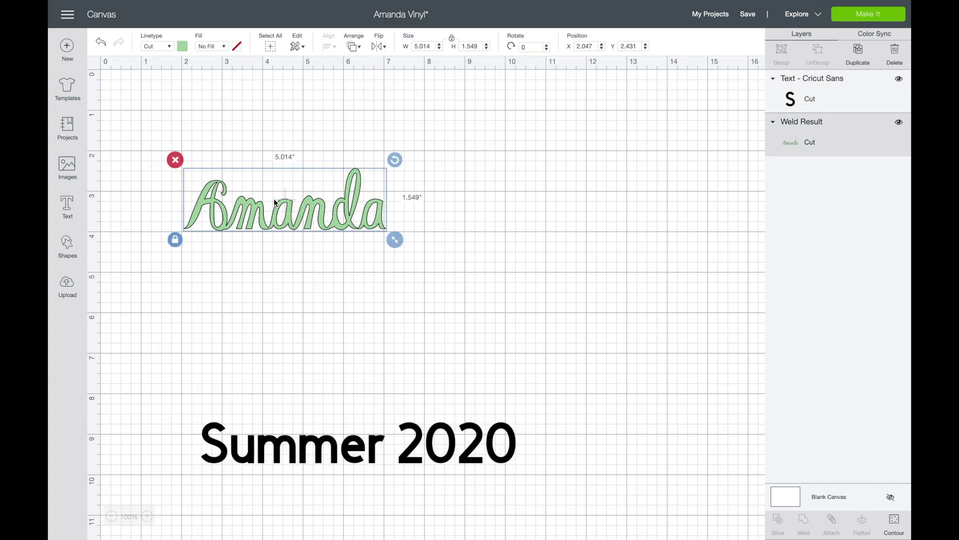
pyautogui.moveTo(275, 203); pyautogui.dragTo(316, 261)
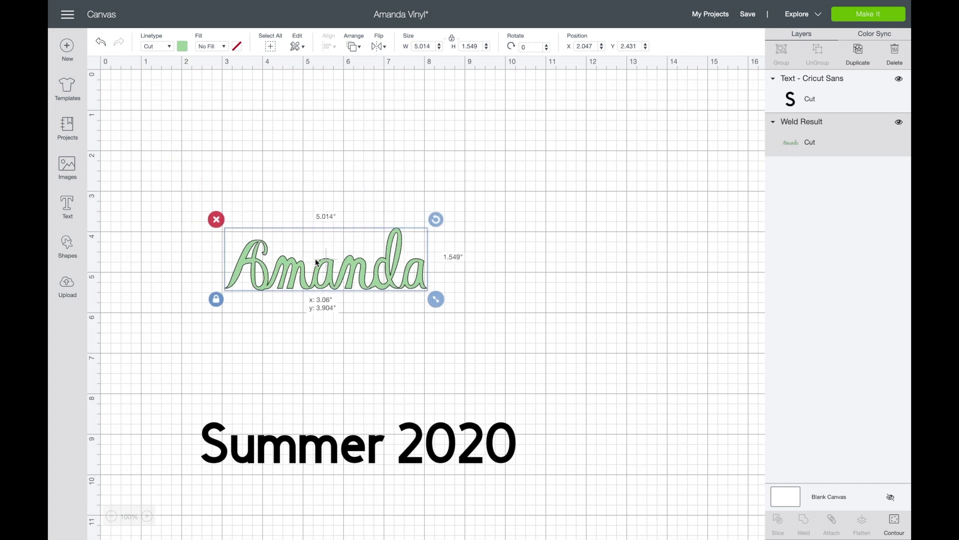
pyautogui.click(334, 412)
pyautogui.click(338, 455)
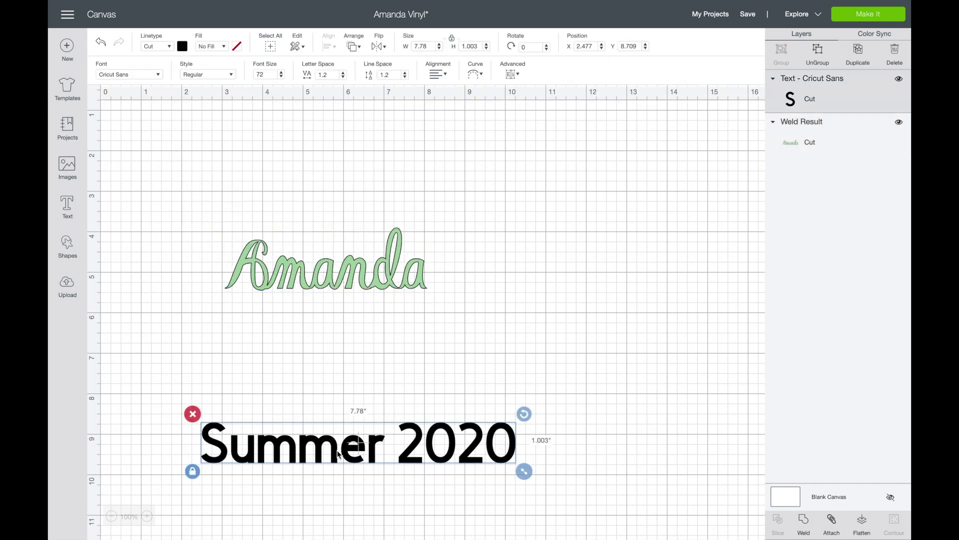
pyautogui.moveTo(524, 471); pyautogui.dragTo(351, 314)
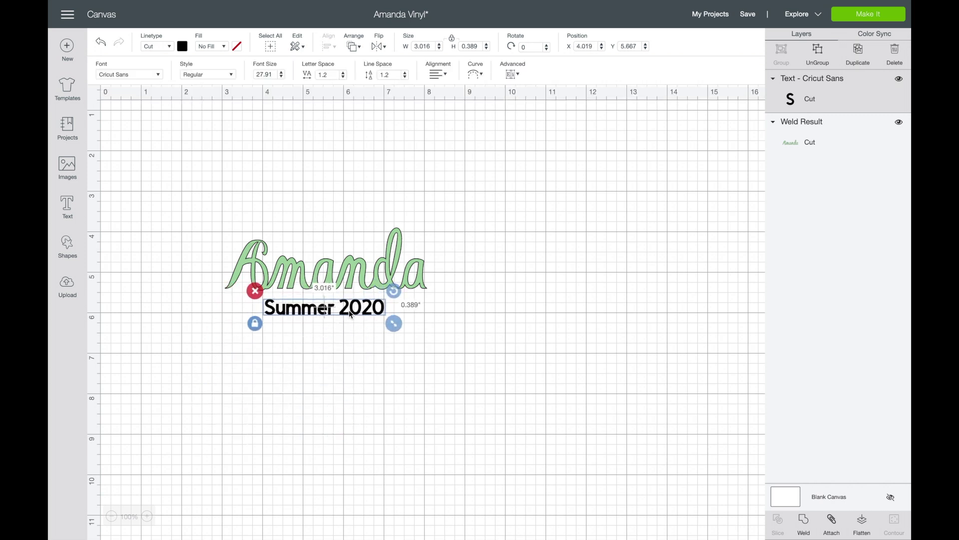
# - Change the Summer 2020 font to Ashlyn's Alphabet - Cursive
pyautogui.click(160, 75)
pyautogui.scroll(-3, 213, 141)
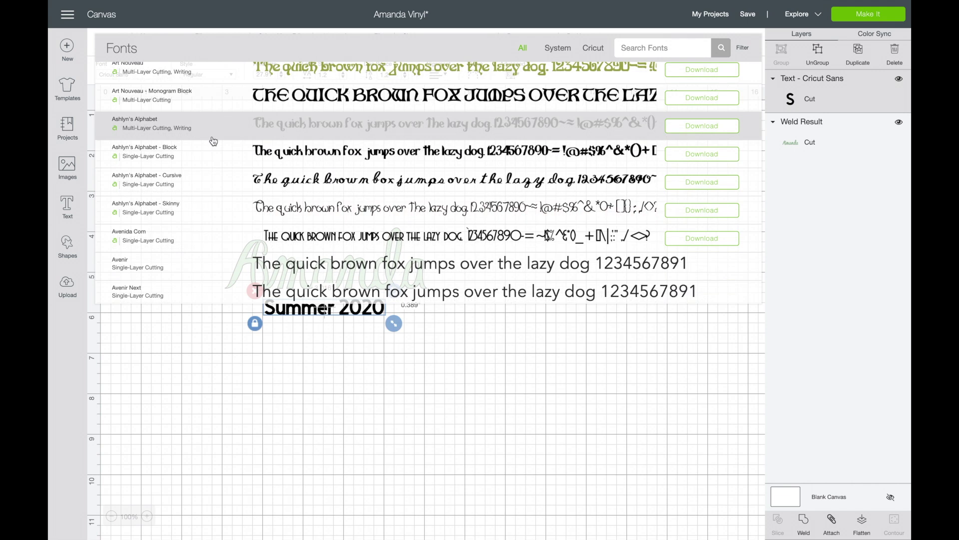
pyautogui.scroll(-3, 213, 142)
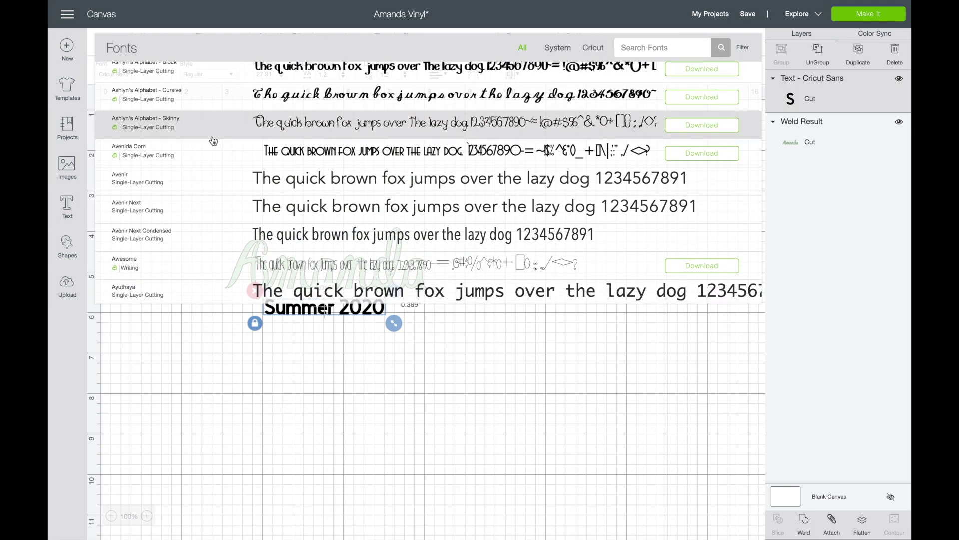
pyautogui.click(238, 94)
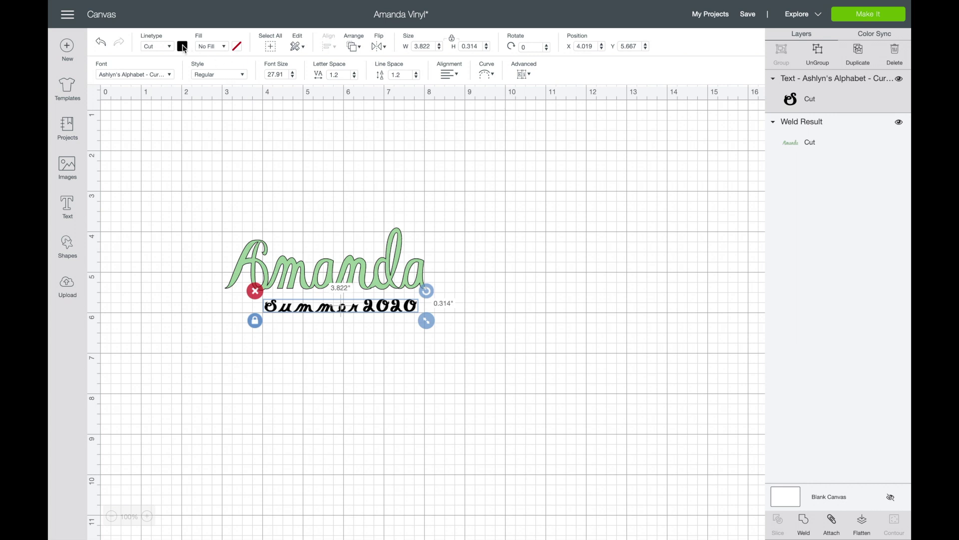
# - Colour Summer 2020 the same mint green as Amanda and nudge it slightly left
pyautogui.click(183, 46)
pyautogui.click(208, 86)
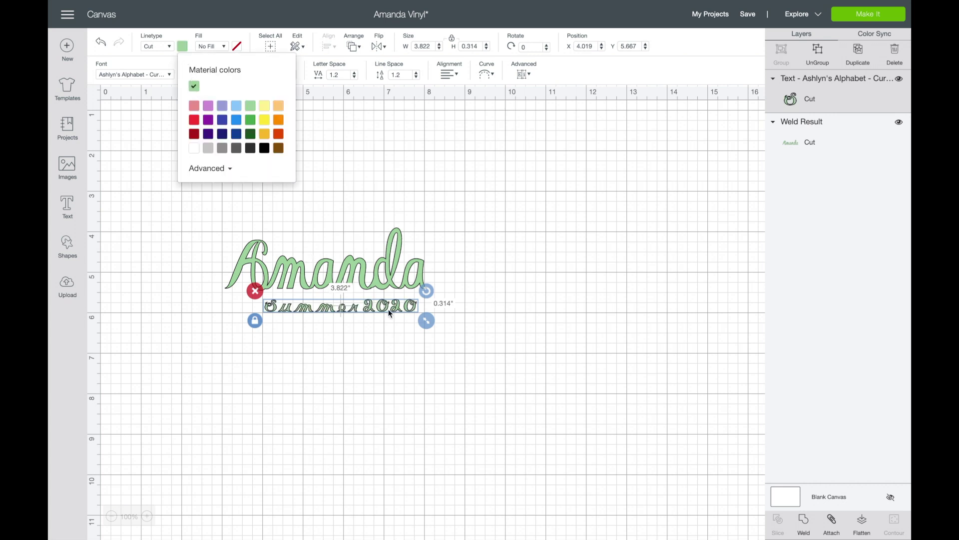
pyautogui.moveTo(395, 308); pyautogui.dragTo(385, 311)
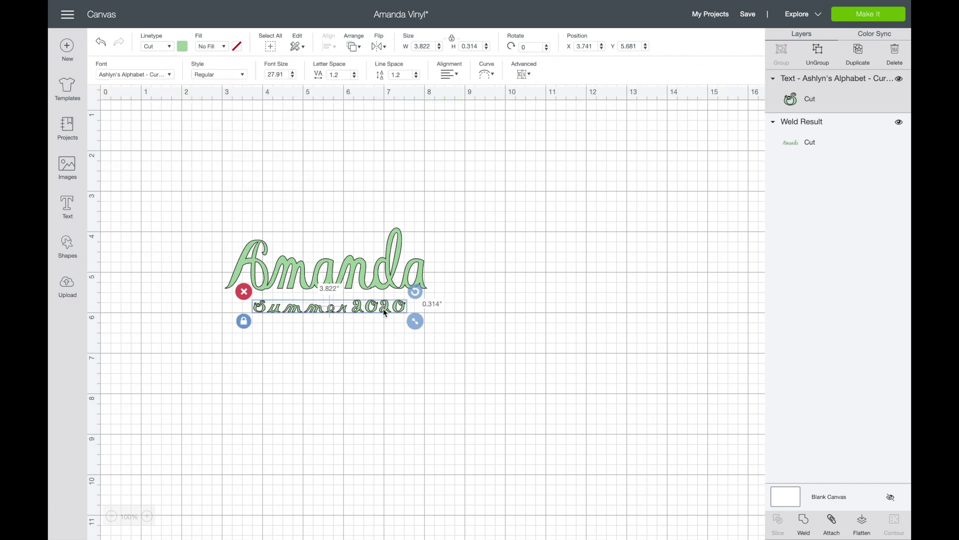
pyautogui.click(489, 334)
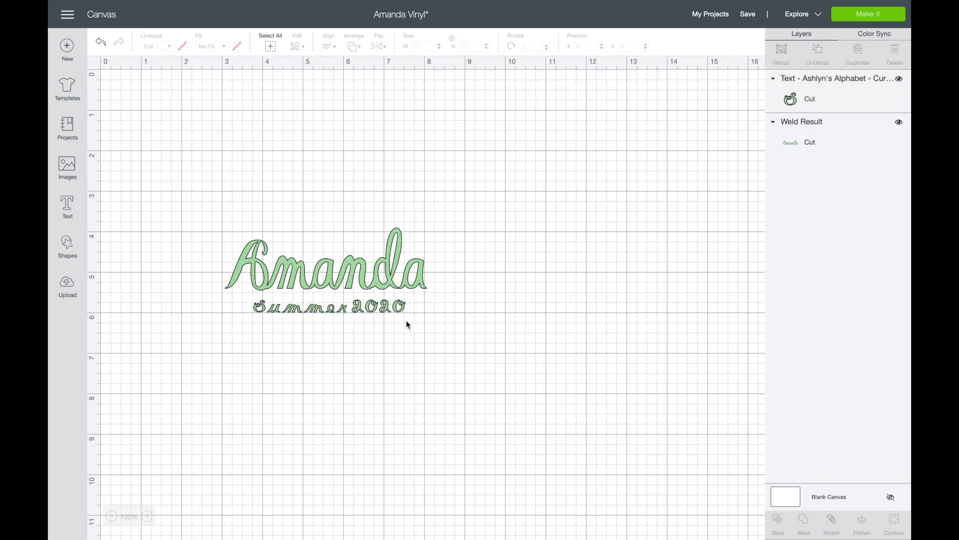
pyautogui.click(399, 307)
# - Ungroup Summer 2020 into letters, zoom in, and move the u up and left
pyautogui.click(818, 50)
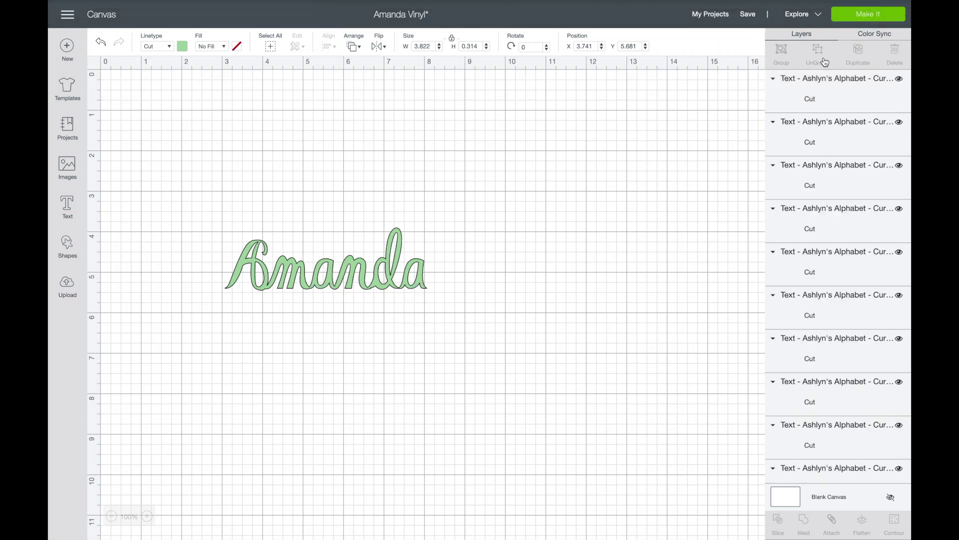
pyautogui.click(342, 308)
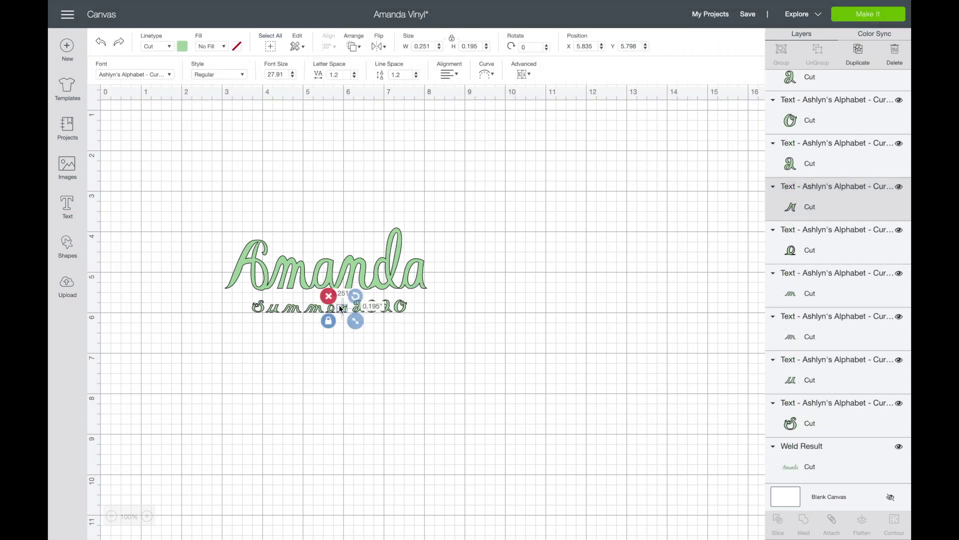
pyautogui.click(275, 308)
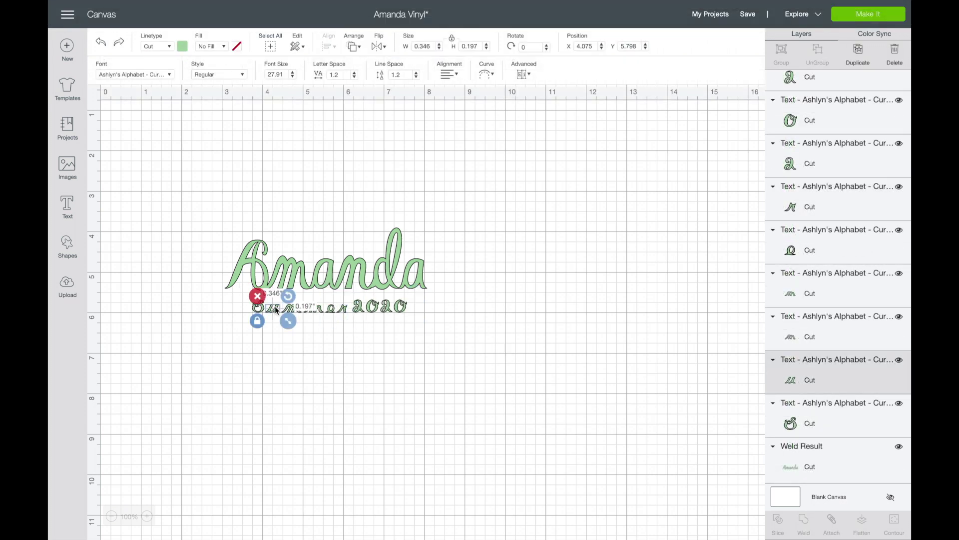
pyautogui.click(147, 516)
pyautogui.click(148, 517)
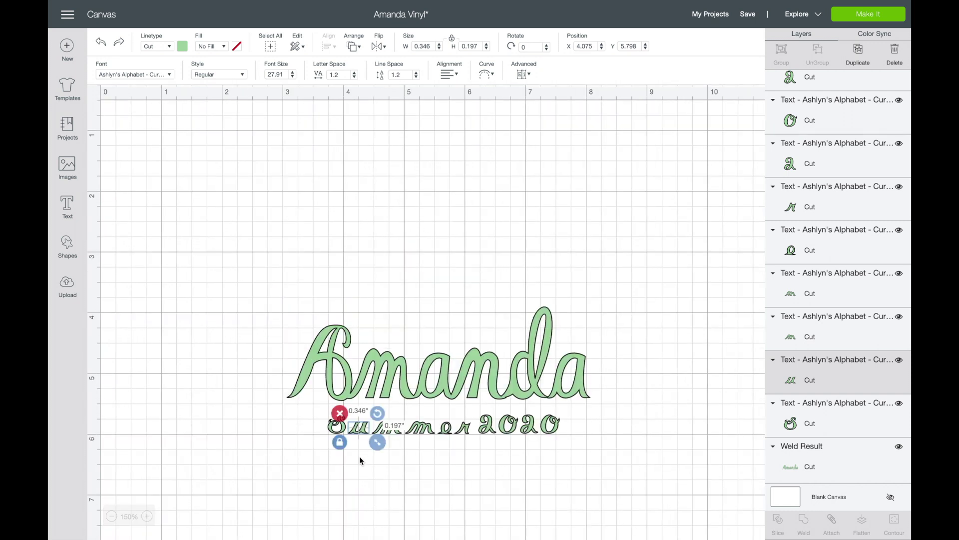
pyautogui.press('Left')
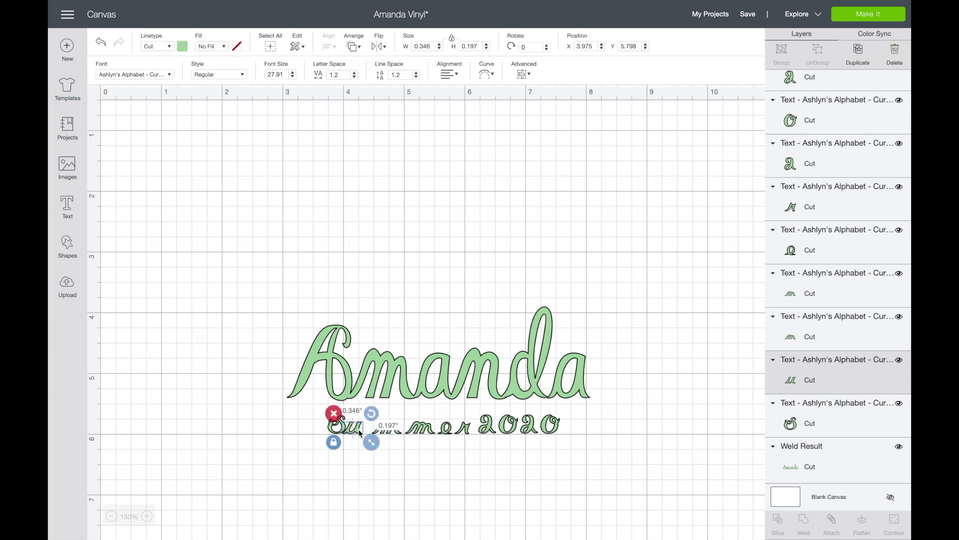
pyautogui.moveTo(361, 432); pyautogui.dragTo(326, 413)
# - Close up the m, e and r, then group and weld Summer into one 1.901 × 0.296 in shape
pyautogui.click(446, 431)
pyautogui.click(459, 428)
pyautogui.click(444, 451)
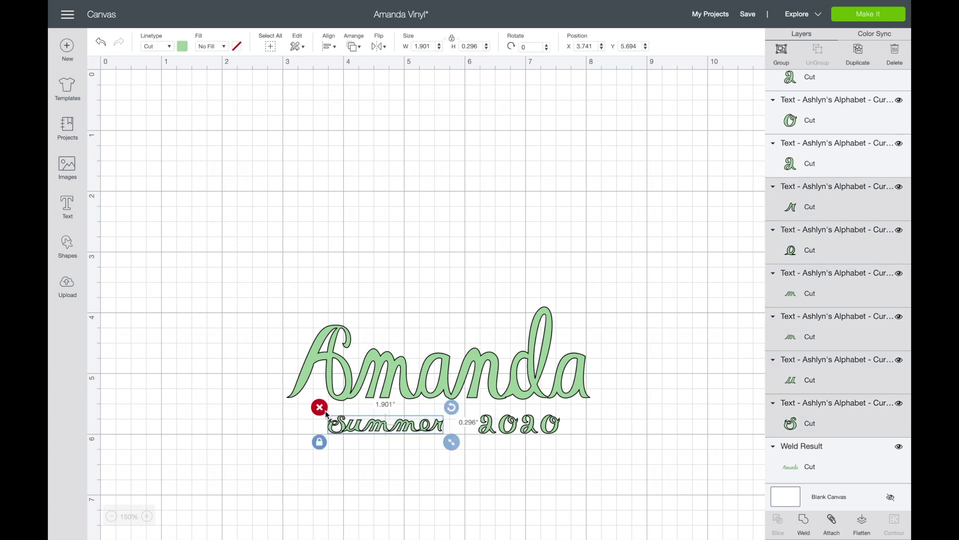
pyautogui.click(781, 50)
pyautogui.click(804, 522)
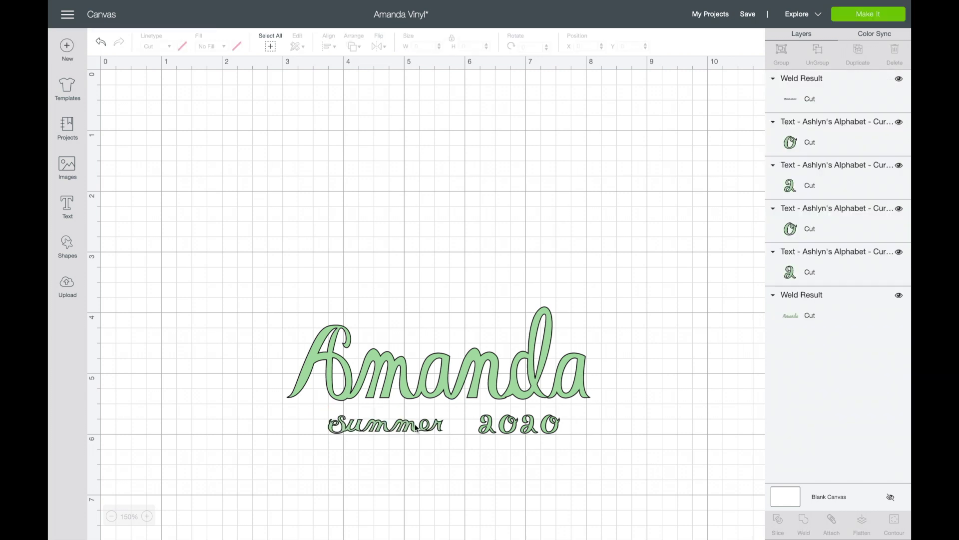
pyautogui.moveTo(416, 426); pyautogui.dragTo(434, 422)
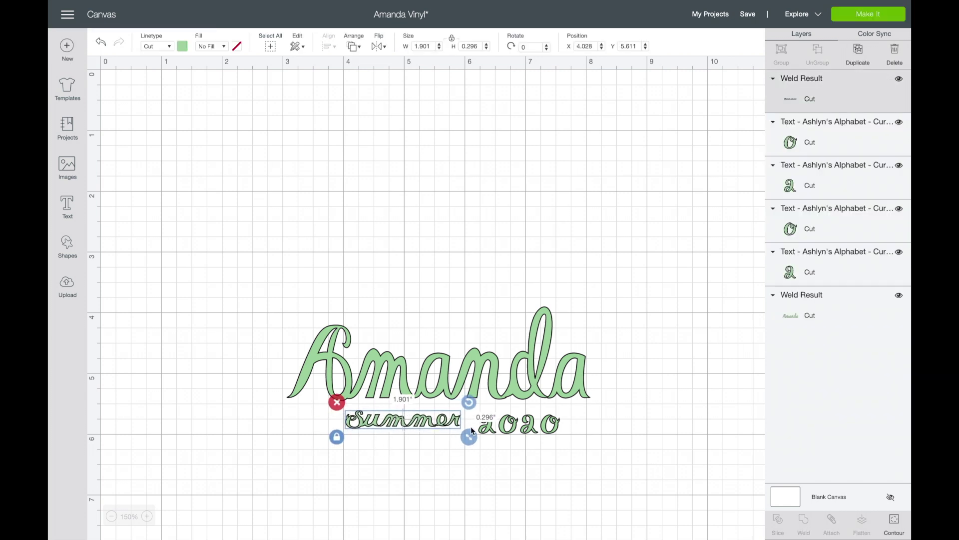
# - Group the four 2020 digits and position them snugly beside the welded 'summer'
pyautogui.moveTo(503, 431); pyautogui.dragTo(493, 424)
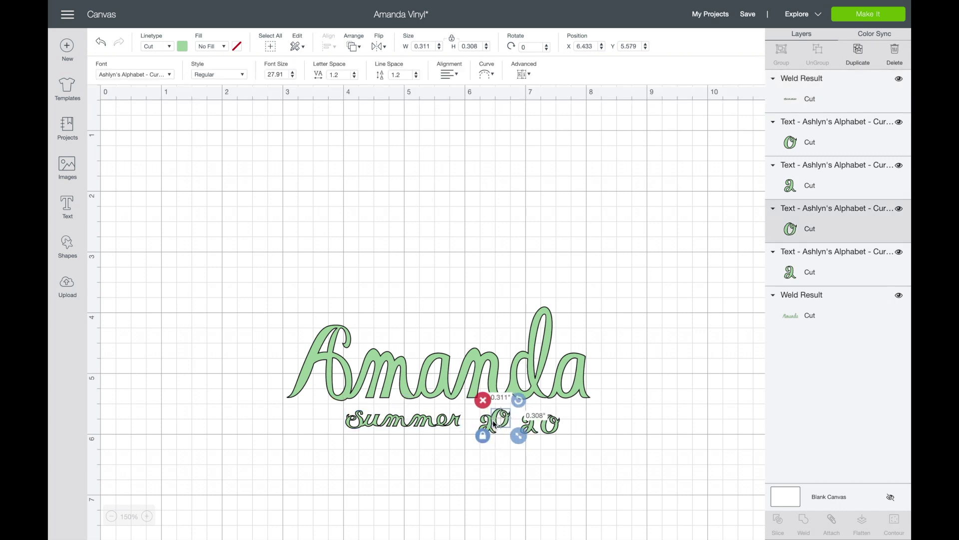
pyautogui.hotkey('ctrl', 'z')
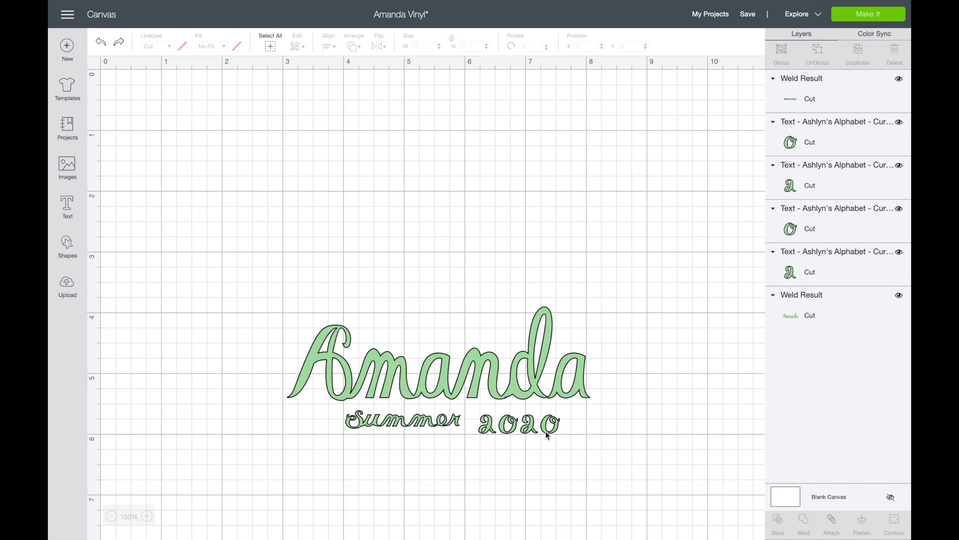
pyautogui.moveTo(573, 442); pyautogui.dragTo(473, 407)
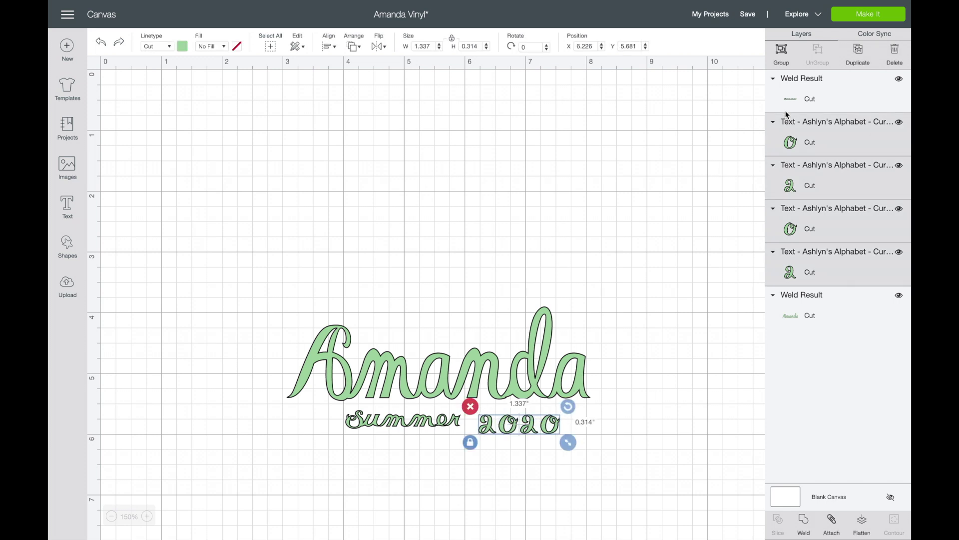
pyautogui.click(783, 52)
pyautogui.moveTo(529, 424); pyautogui.dragTo(516, 418)
pyautogui.moveTo(426, 427); pyautogui.dragTo(418, 425)
pyautogui.moveTo(503, 415); pyautogui.dragTo(500, 415)
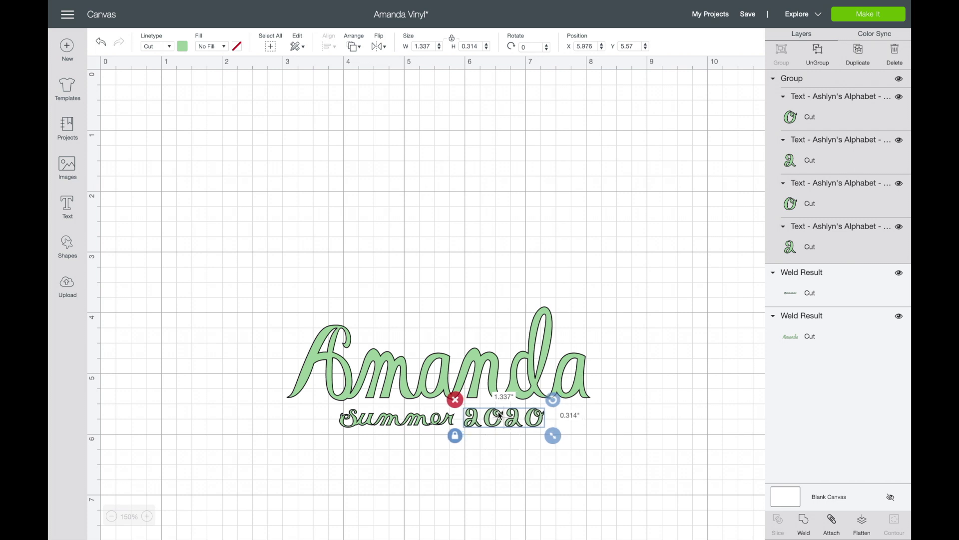
pyautogui.click(727, 261)
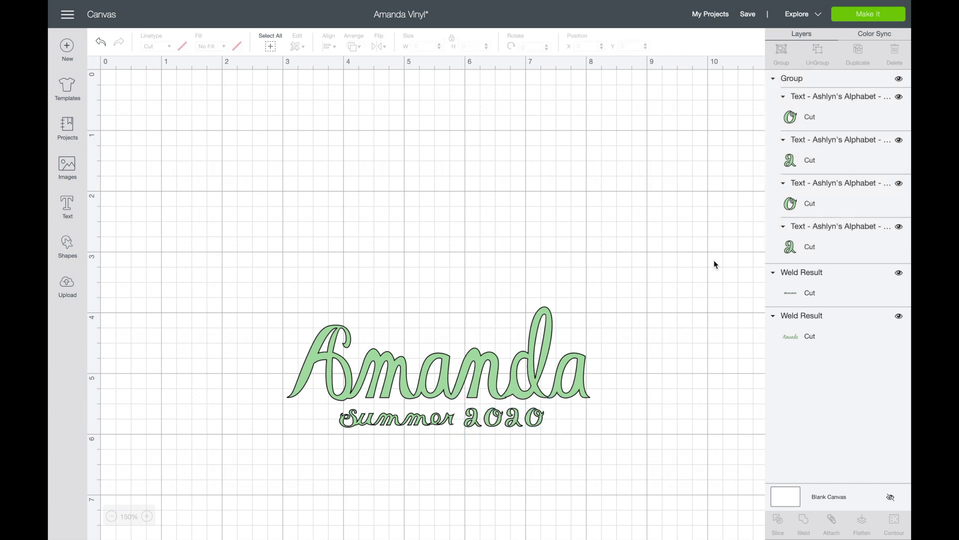
# - Group the whole Amanda design and enlarge it to 5.07 × 2.006 in
pyautogui.click(111, 516)
pyautogui.click(111, 517)
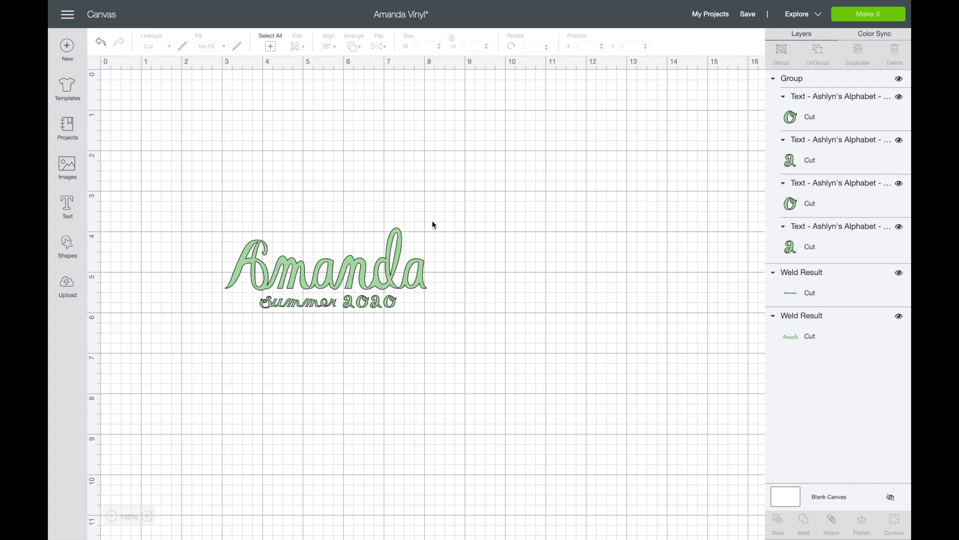
pyautogui.moveTo(433, 222); pyautogui.dragTo(216, 343)
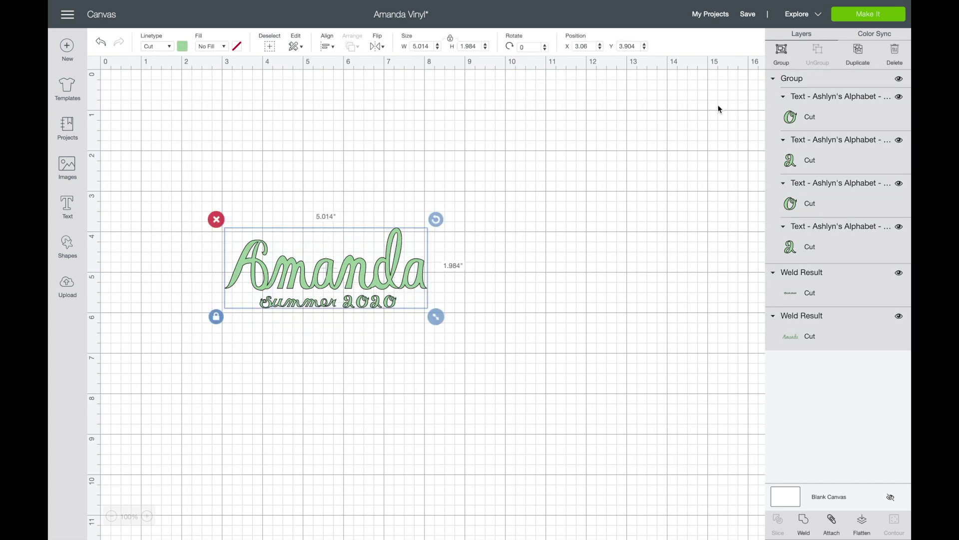
pyautogui.click(781, 56)
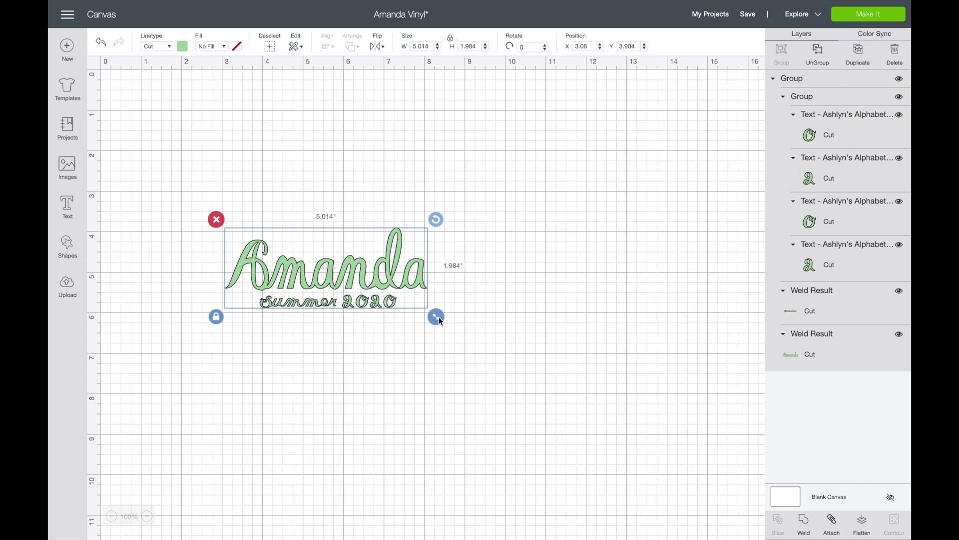
pyautogui.moveTo(441, 320); pyautogui.dragTo(442, 322)
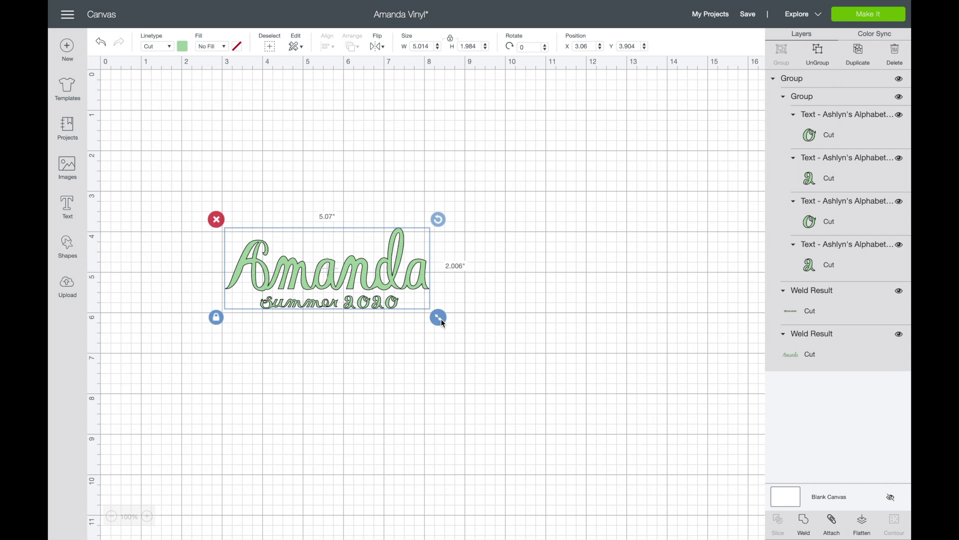
# - Attach the design so it cuts as laid out and send it to Make It
pyautogui.click(832, 522)
pyautogui.moveTo(878, 5)
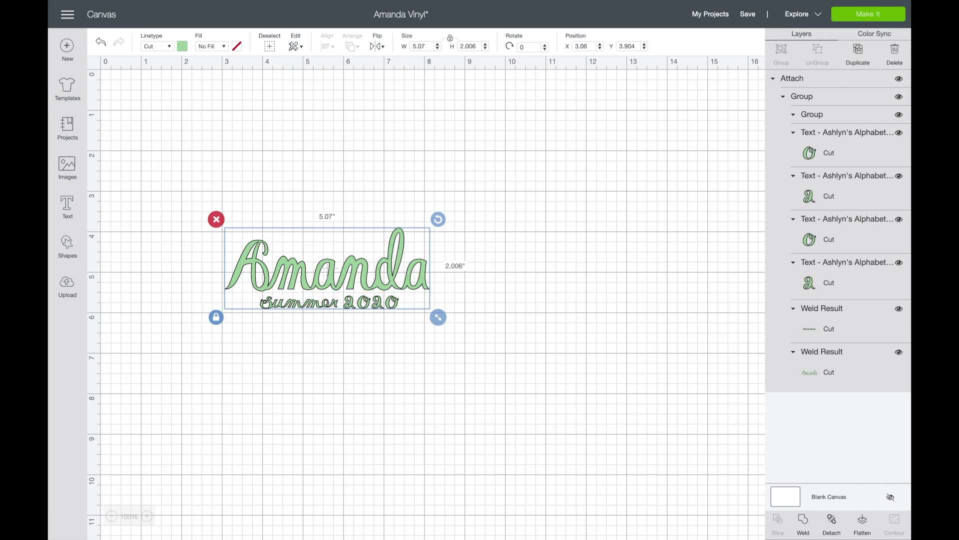
pyautogui.click(870, 15)
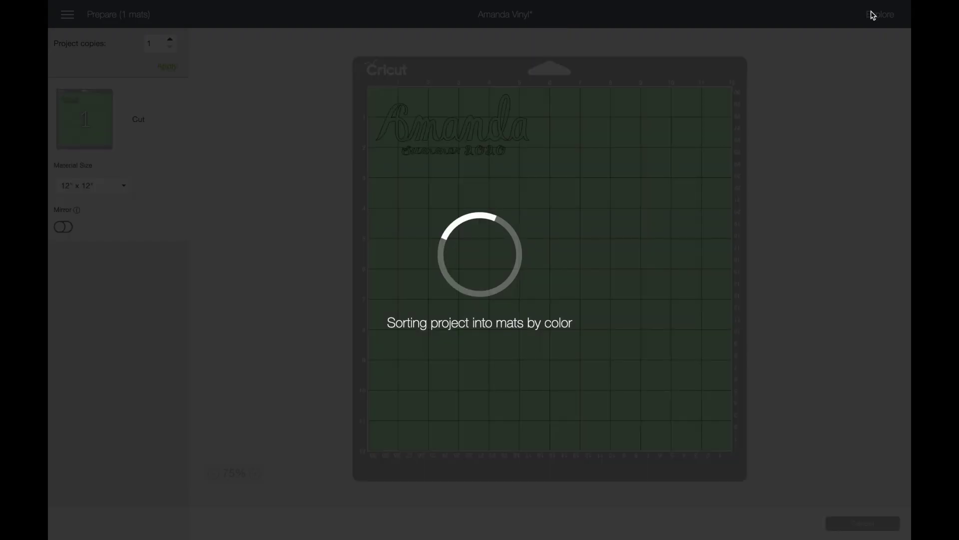